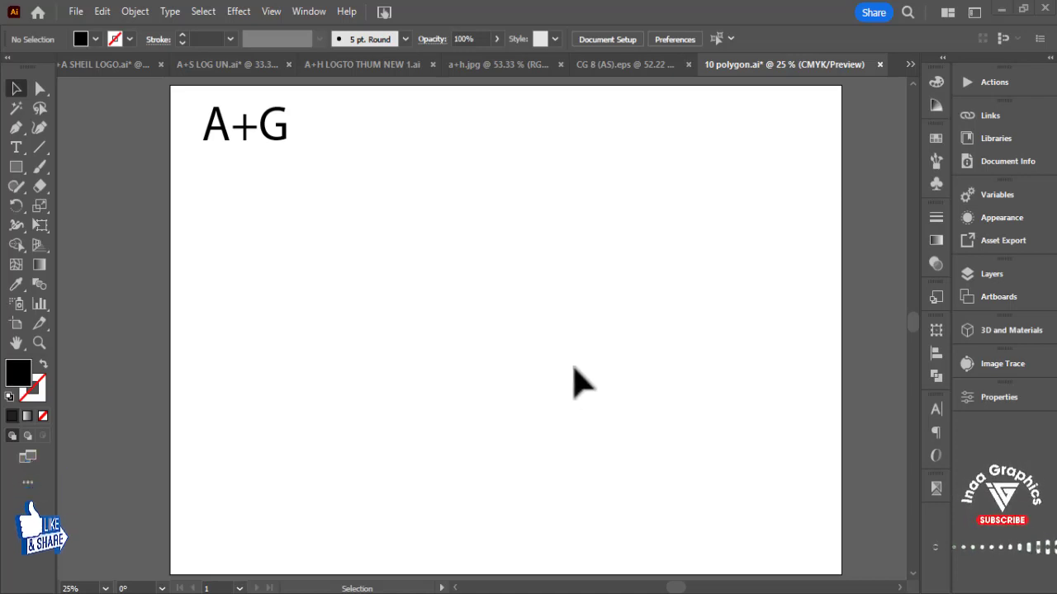
Draw a vertical line on the artboard's right side and give it a black 2 pt stroke
{"action": "left_click", "coordinate": [39, 147]}
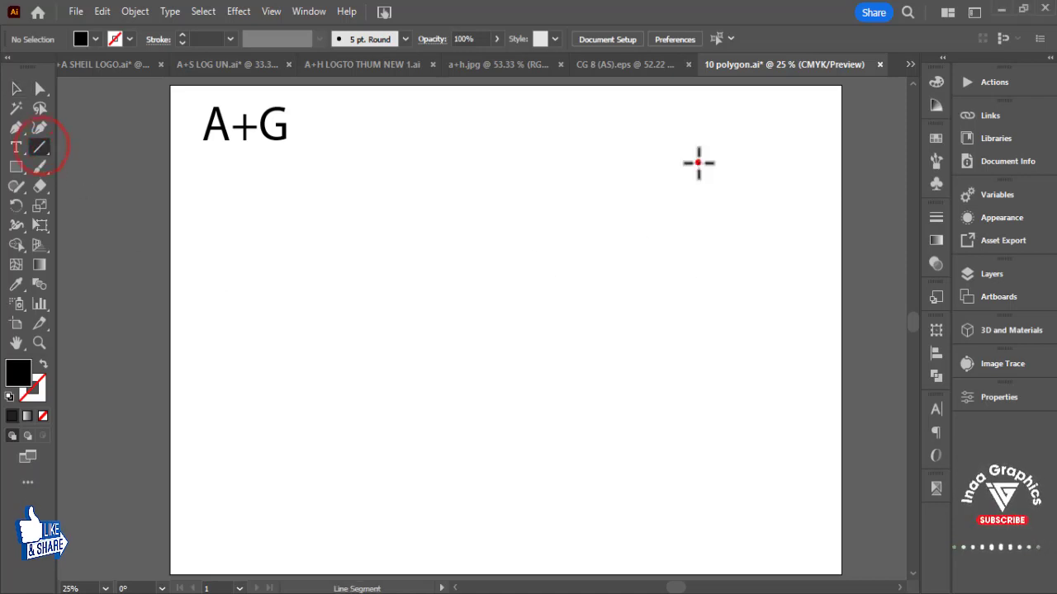
{"action": "left_click_drag", "start_coordinate": [698, 162], "coordinate": [697, 476]}
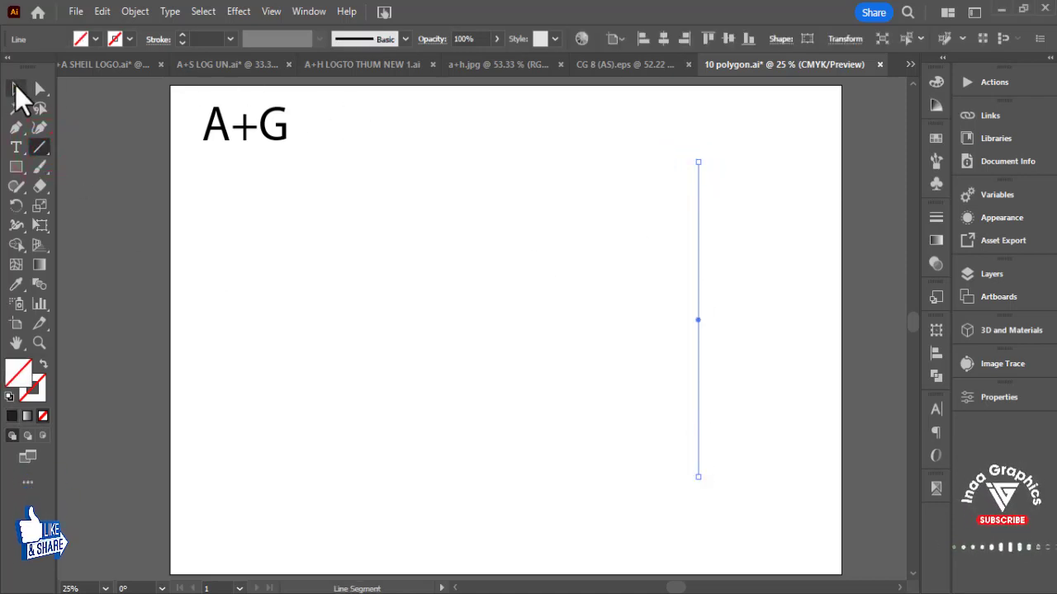
{"action": "left_click", "coordinate": [16, 89]}
{"action": "left_click", "coordinate": [119, 41]}
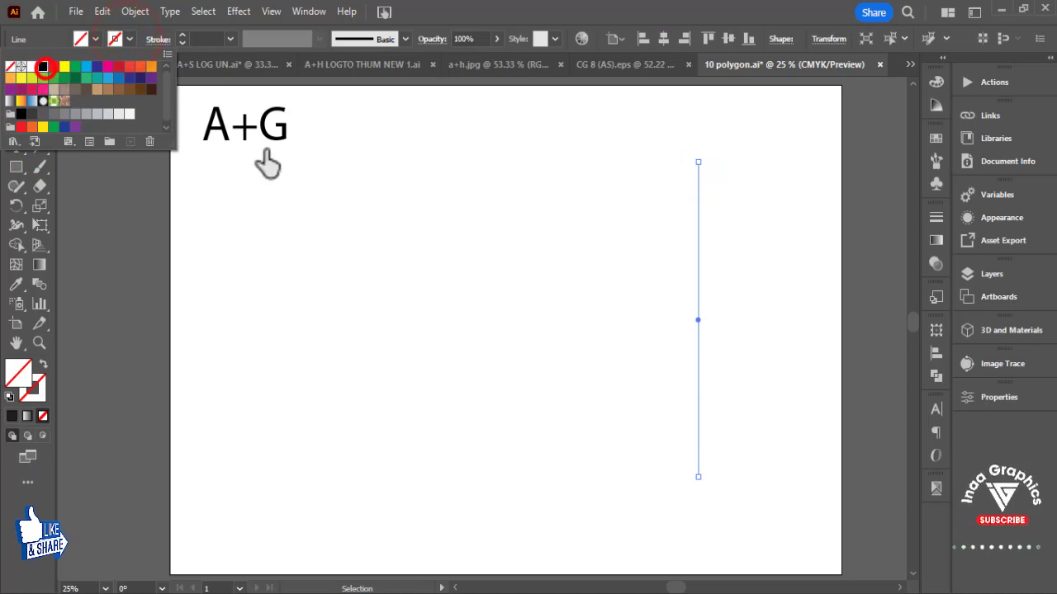
{"action": "left_click", "coordinate": [633, 267]}
{"action": "left_click", "coordinate": [699, 267]}
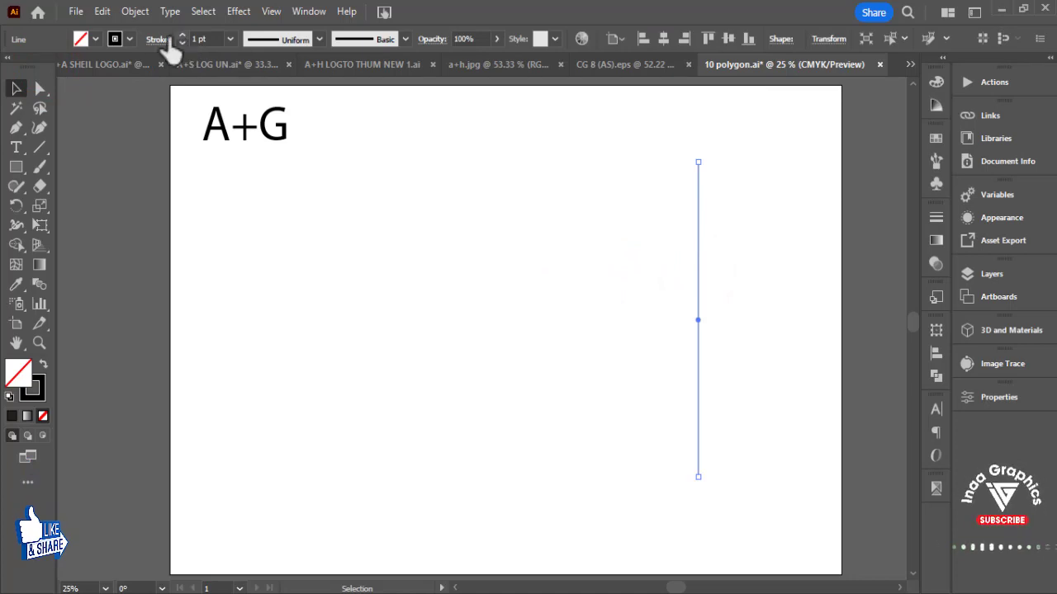
{"action": "left_click", "coordinate": [118, 39]}
{"action": "left_click", "coordinate": [528, 223]}
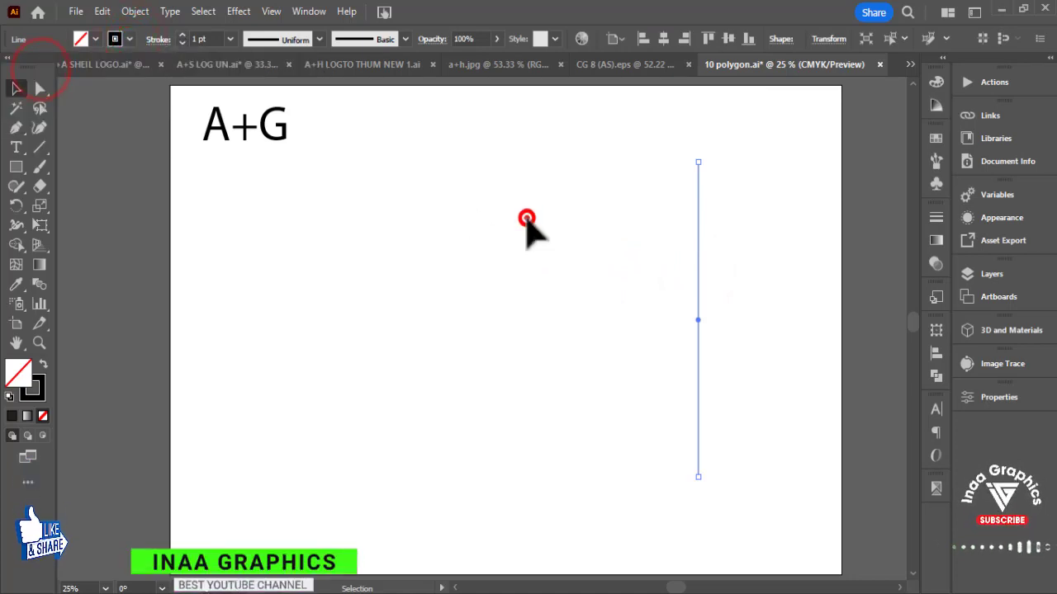
{"action": "left_click", "coordinate": [550, 292]}
{"action": "left_click", "coordinate": [698, 313]}
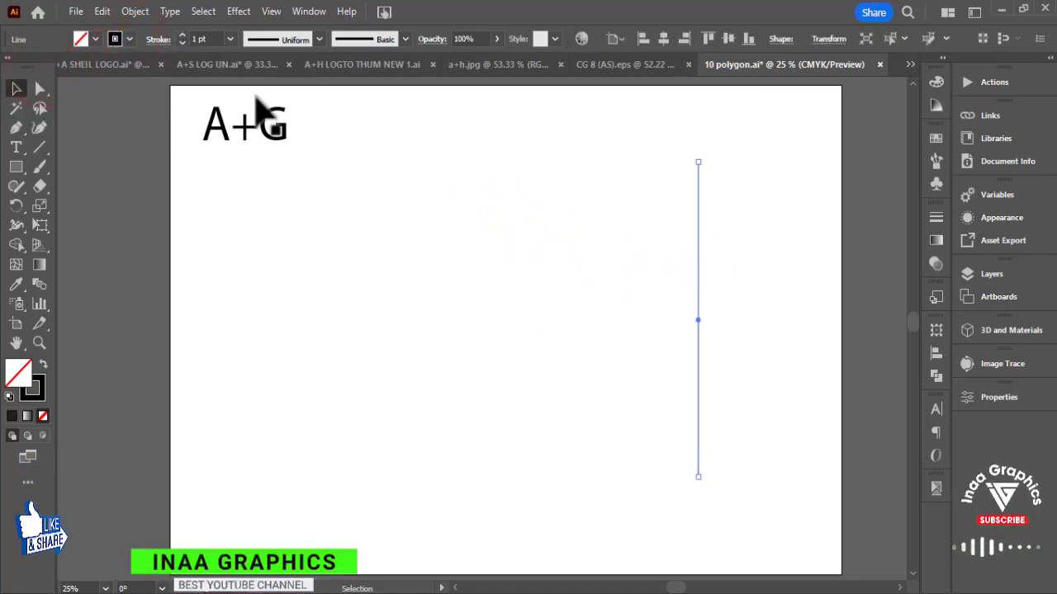
{"action": "left_click", "coordinate": [499, 221]}
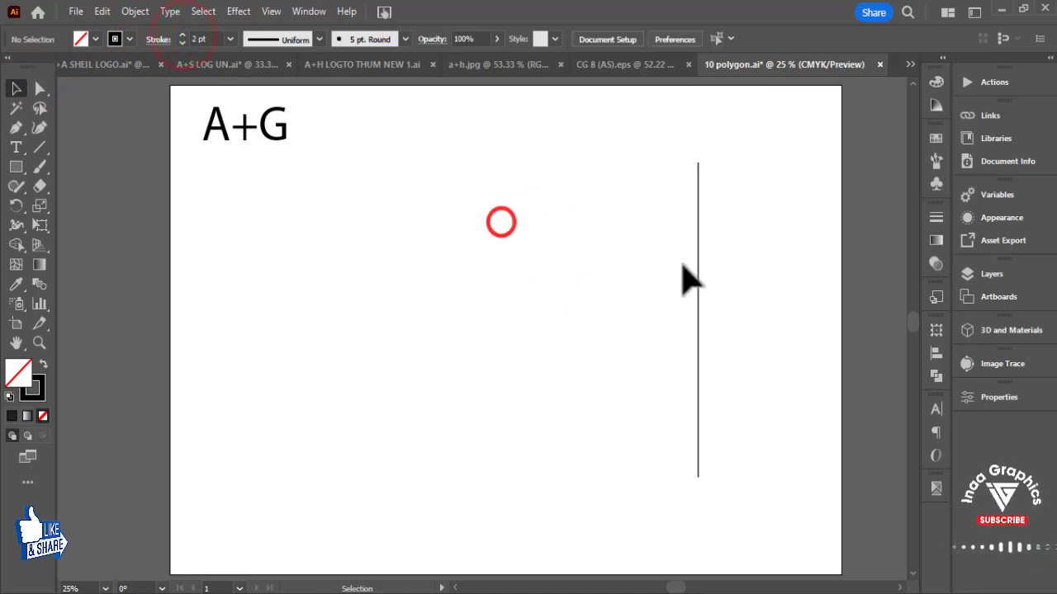
Duplicate the line leftward and repeat with Ctrl+D until eight evenly spaced lines stand
{"action": "left_click_drag", "start_coordinate": [697, 277], "coordinate": [680, 279]}
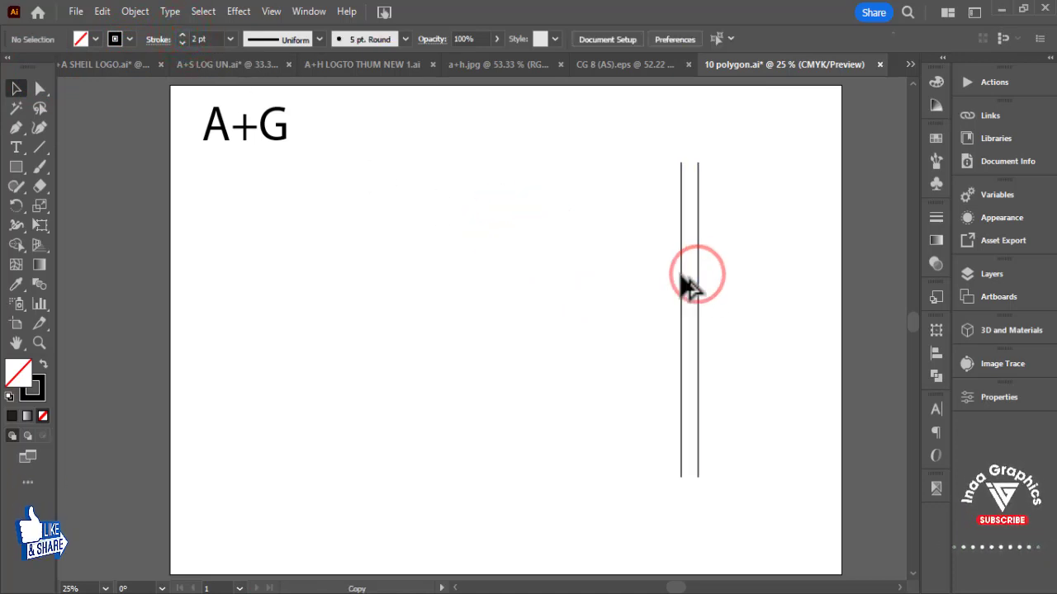
{"action": "key", "text": "ctrl+d"}
{"action": "key", "text": "ctrl+d"}
{"action": "key", "text": "ctrl+d"}
{"action": "key", "text": "ctrl+d"}
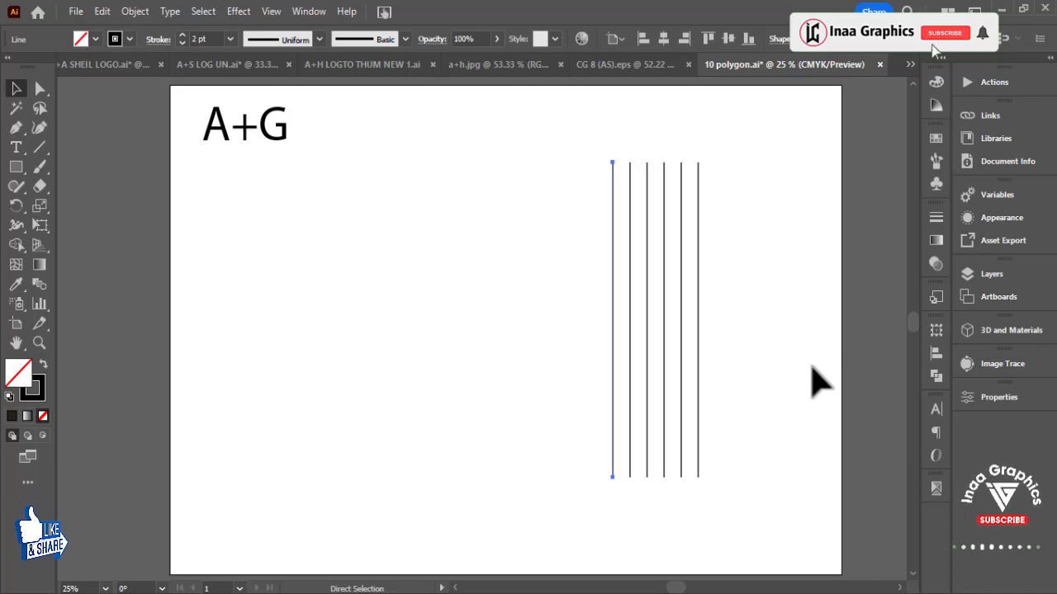
{"action": "key", "text": "ctrl+d"}
{"action": "left_click_drag", "start_coordinate": [470, 351], "coordinate": [830, 471]}
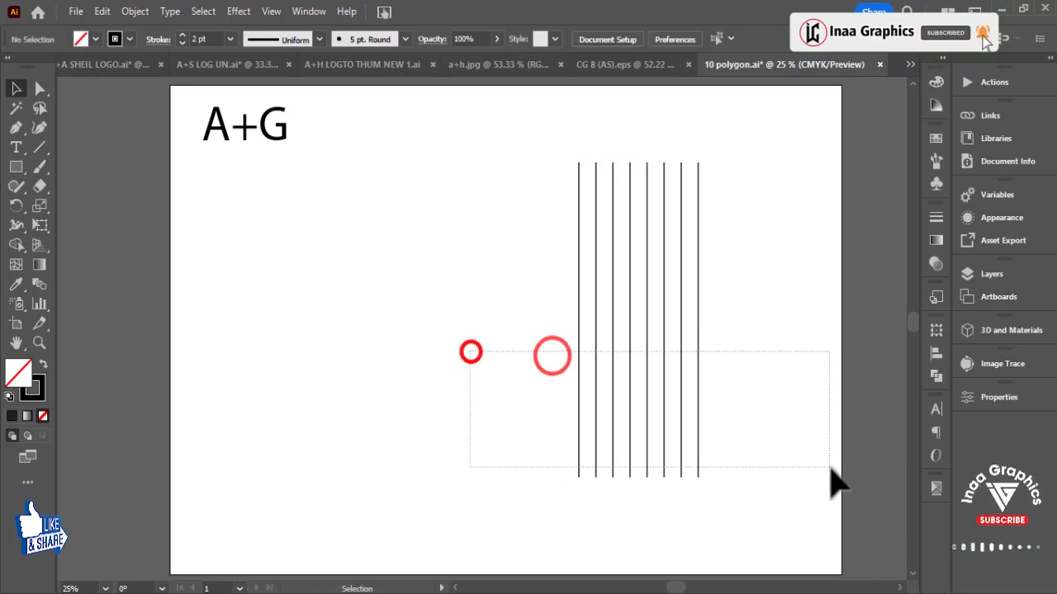
{"action": "left_click", "coordinate": [395, 281]}
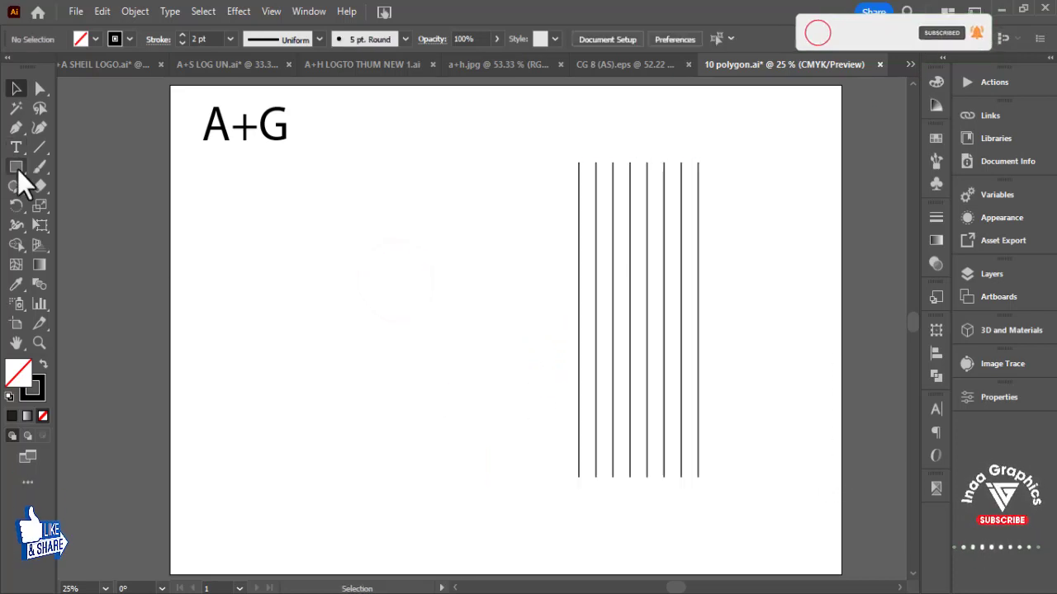
Draw a hexagon beside the lines and rotate it 90° so a point faces up
{"action": "left_click", "coordinate": [17, 170]}
{"action": "left_click", "coordinate": [80, 223]}
{"action": "left_click_drag", "start_coordinate": [458, 278], "coordinate": [518, 341]}
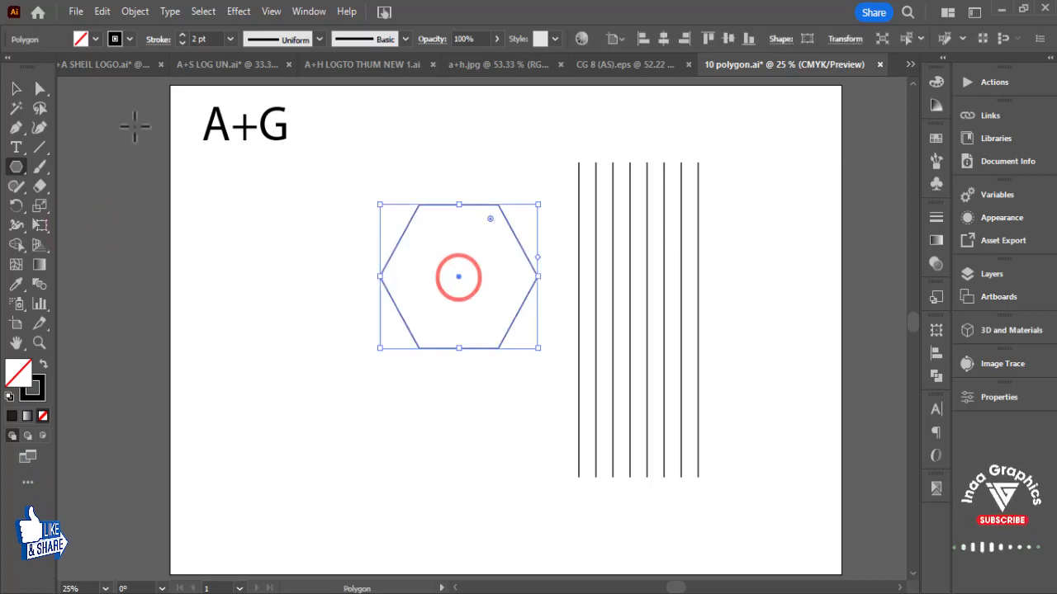
{"action": "left_click", "coordinate": [17, 88]}
{"action": "left_click", "coordinate": [826, 39]}
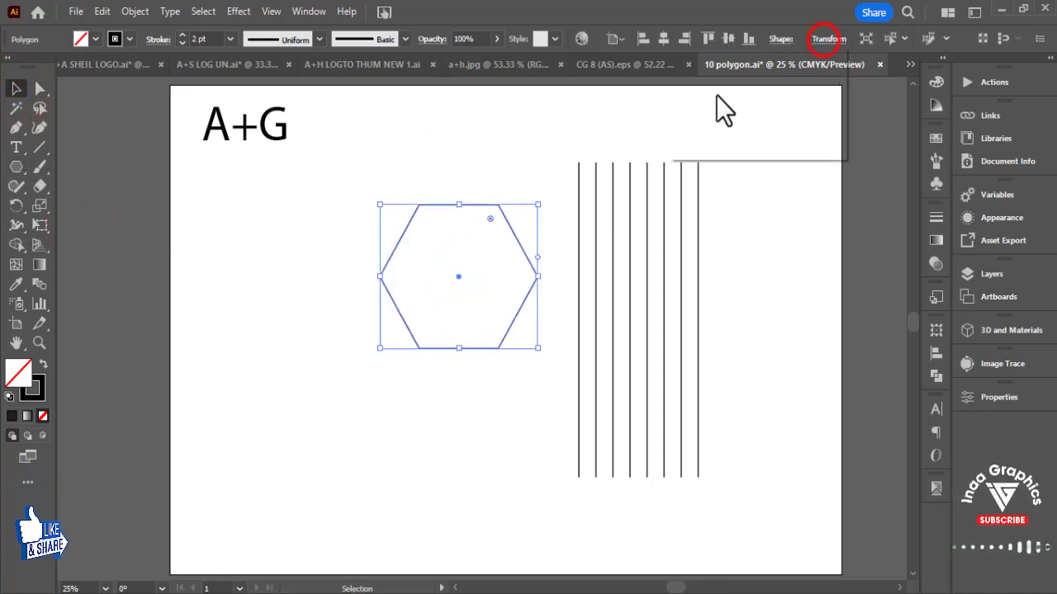
{"action": "left_click", "coordinate": [742, 107]}
{"action": "left_click", "coordinate": [502, 338]}
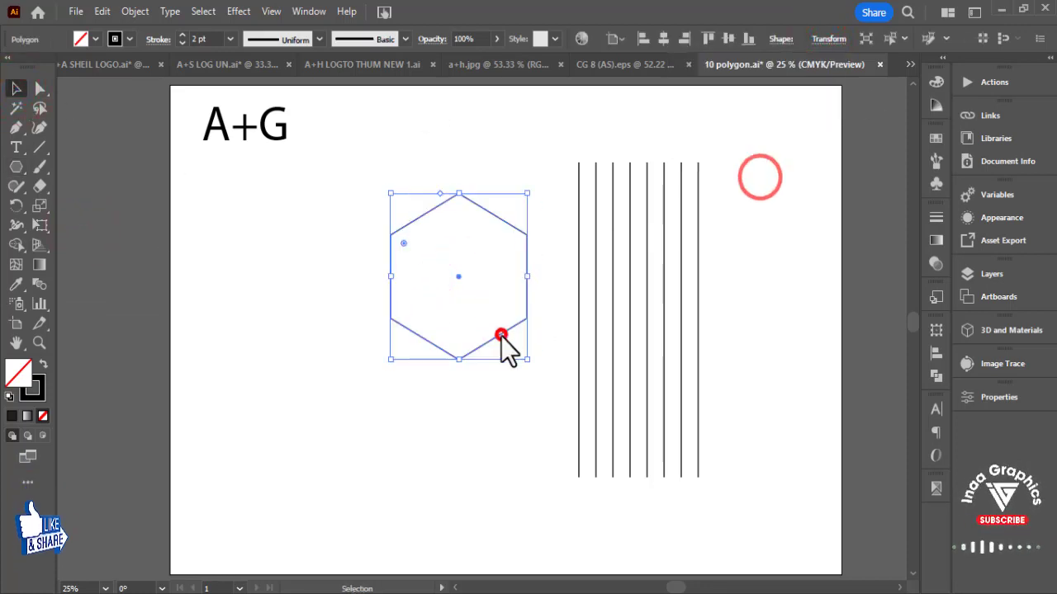
Centre the hexagon on the lines as key object and shrink it to their width
{"action": "left_click_drag", "start_coordinate": [487, 250], "coordinate": [696, 213]}
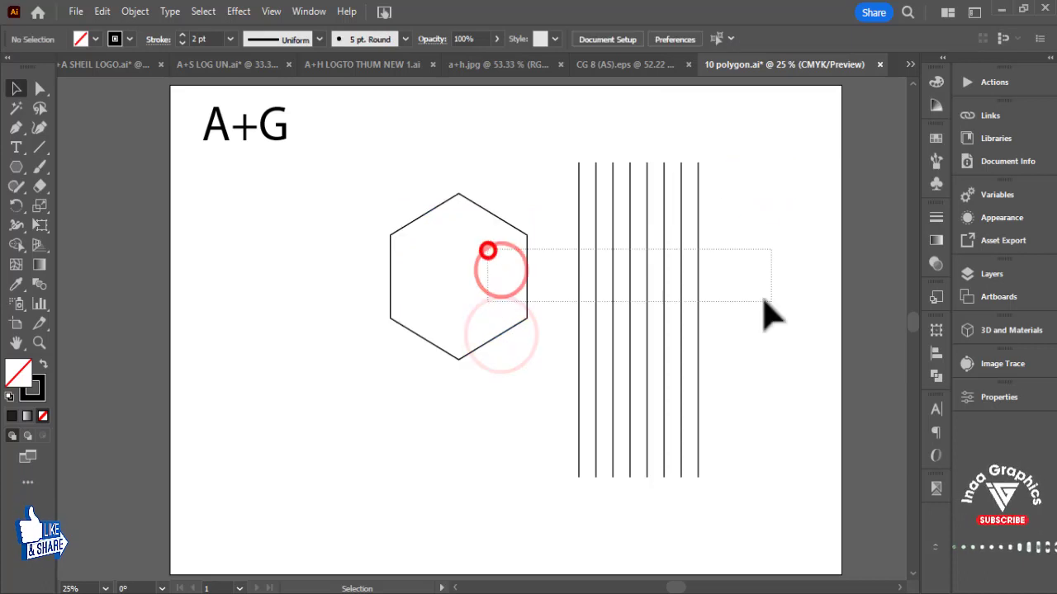
{"action": "left_click", "coordinate": [698, 217]}
{"action": "left_click", "coordinate": [662, 40]}
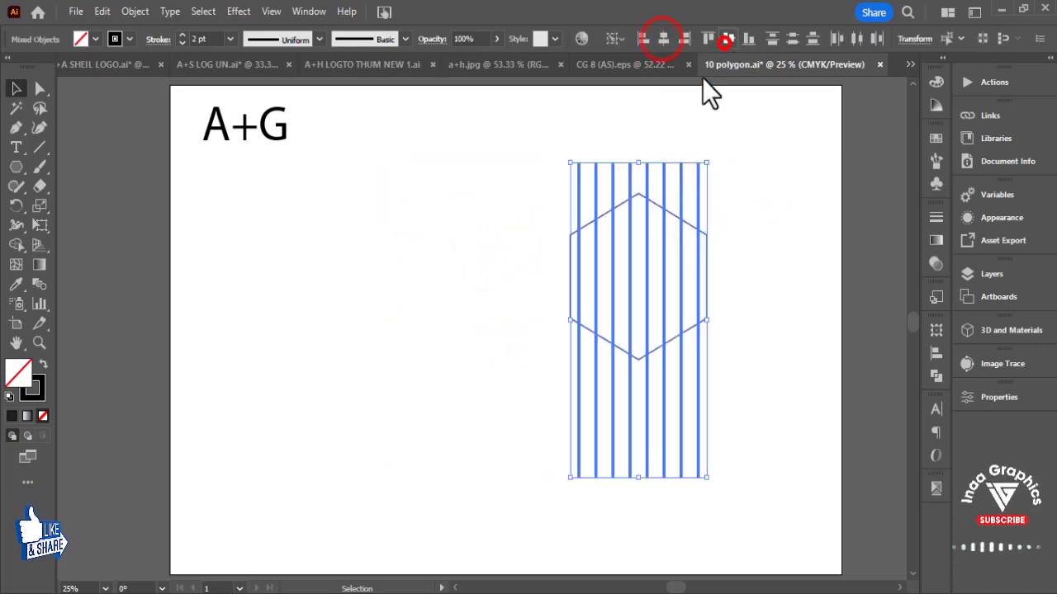
{"action": "left_click", "coordinate": [728, 38]}
{"action": "left_click", "coordinate": [757, 288]}
{"action": "left_click", "coordinate": [706, 286]}
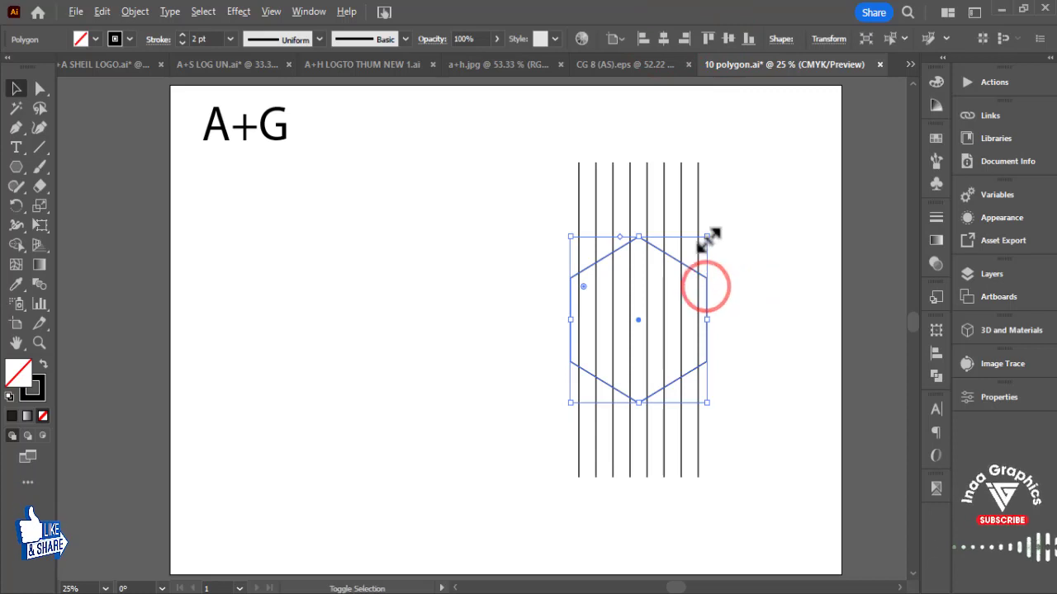
{"action": "left_click_drag", "start_coordinate": [707, 237], "coordinate": [702, 244]}
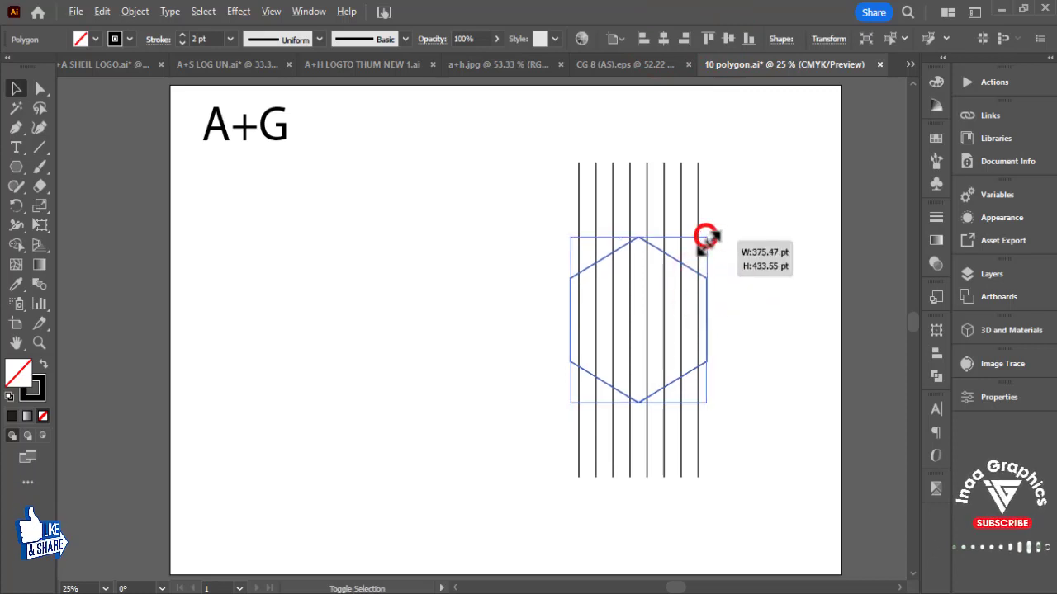
{"action": "left_click", "coordinate": [784, 225]}
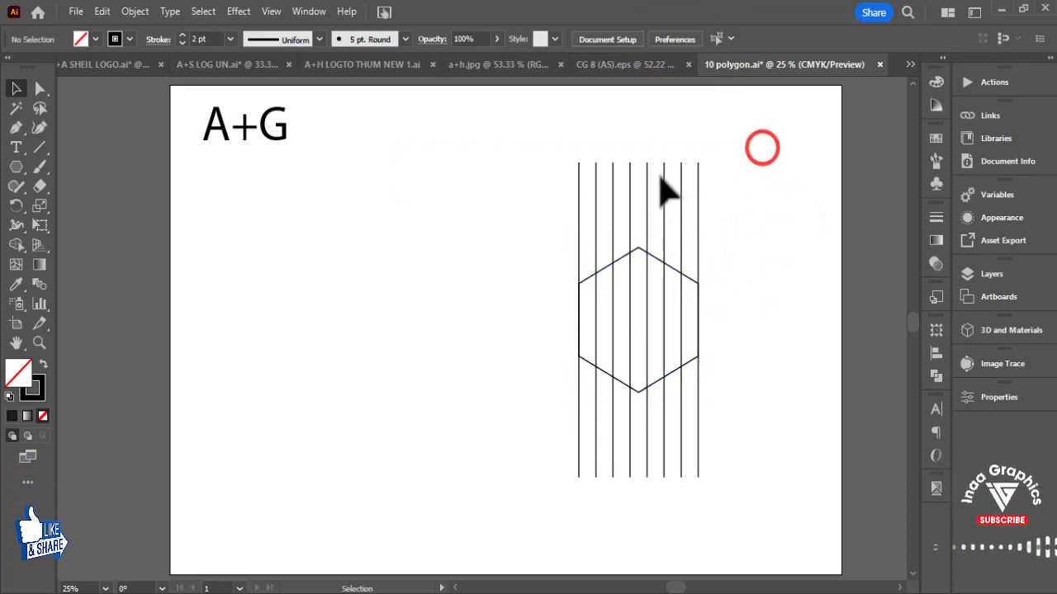
{"action": "mouse_move", "coordinate": [793, 154]}
{"action": "left_mouse_down"}
{"action": "mouse_move", "coordinate": [631, 190]}
{"action": "mouse_move", "coordinate": [638, 217]}
{"action": "left_mouse_up"}
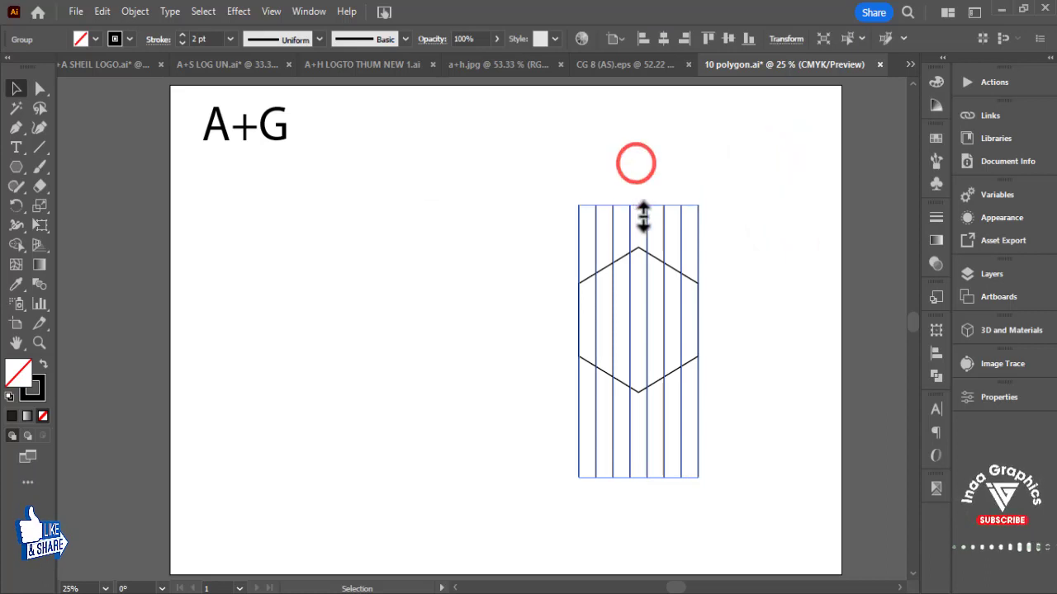
Shorten the lines from the top and re-centre the hexagon on them both ways
{"action": "left_click_drag", "start_coordinate": [567, 292], "coordinate": [412, 239]}
{"action": "key", "text": "ctrl+a"}
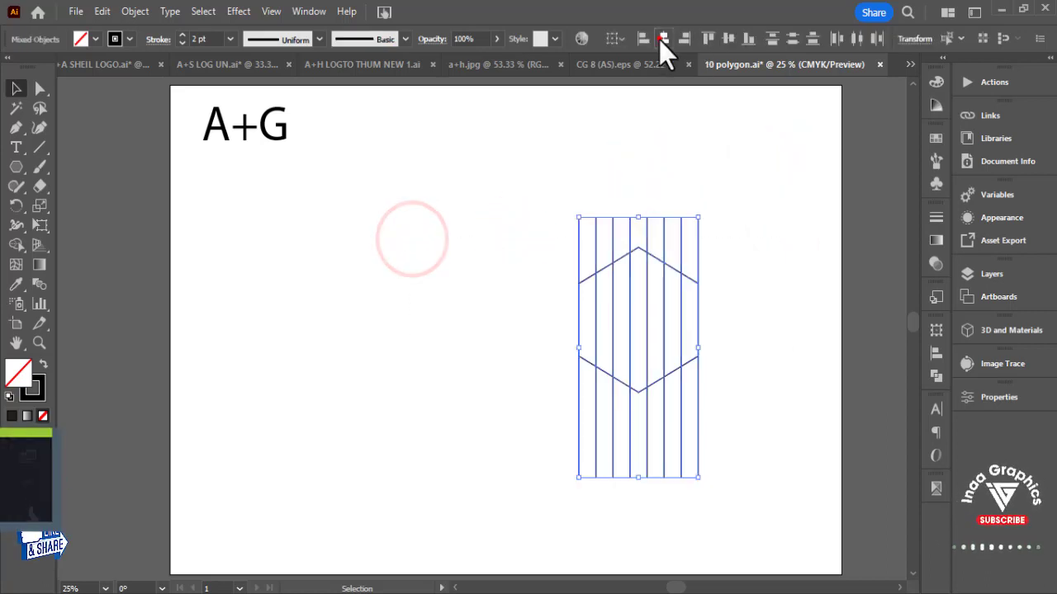
{"action": "left_click", "coordinate": [659, 38]}
{"action": "left_click", "coordinate": [720, 39]}
{"action": "left_click", "coordinate": [748, 285]}
{"action": "key", "text": "ctrl+="}
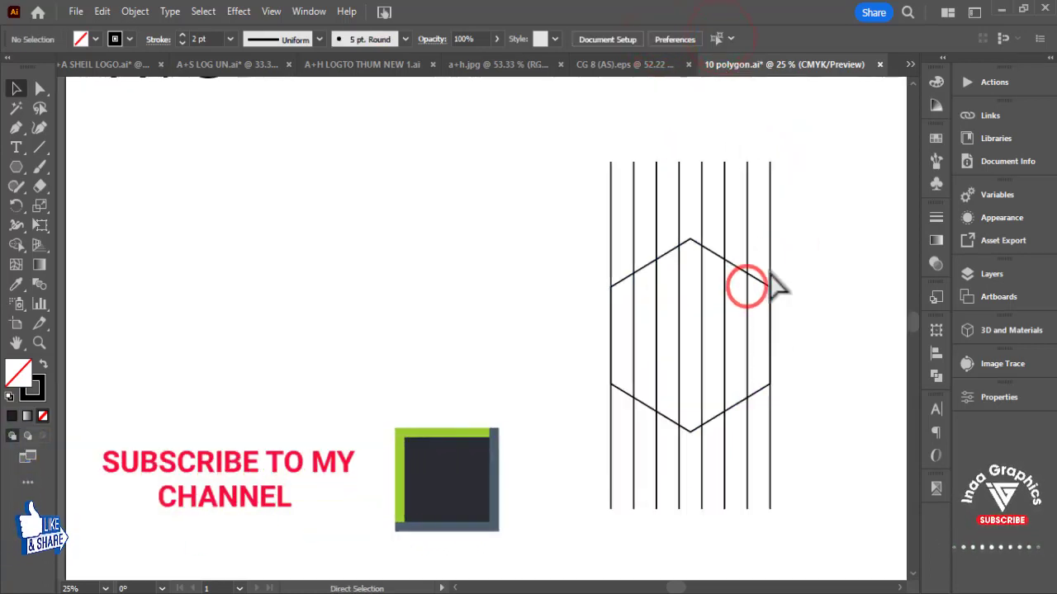
{"action": "mouse_move", "coordinate": [796, 311]}
{"action": "left_mouse_down"}
{"action": "mouse_move", "coordinate": [686, 311]}
{"action": "mouse_move", "coordinate": [821, 361]}
{"action": "mouse_move", "coordinate": [778, 325]}
{"action": "mouse_move", "coordinate": [758, 324]}
{"action": "left_mouse_up"}
{"action": "key", "text": "ctrl+minus"}
Enlarge the lines-and-hexagon artwork around its centre, move it left, and select the lines group
{"action": "left_click", "coordinate": [764, 250]}
{"action": "key", "text": "ctrl+a"}
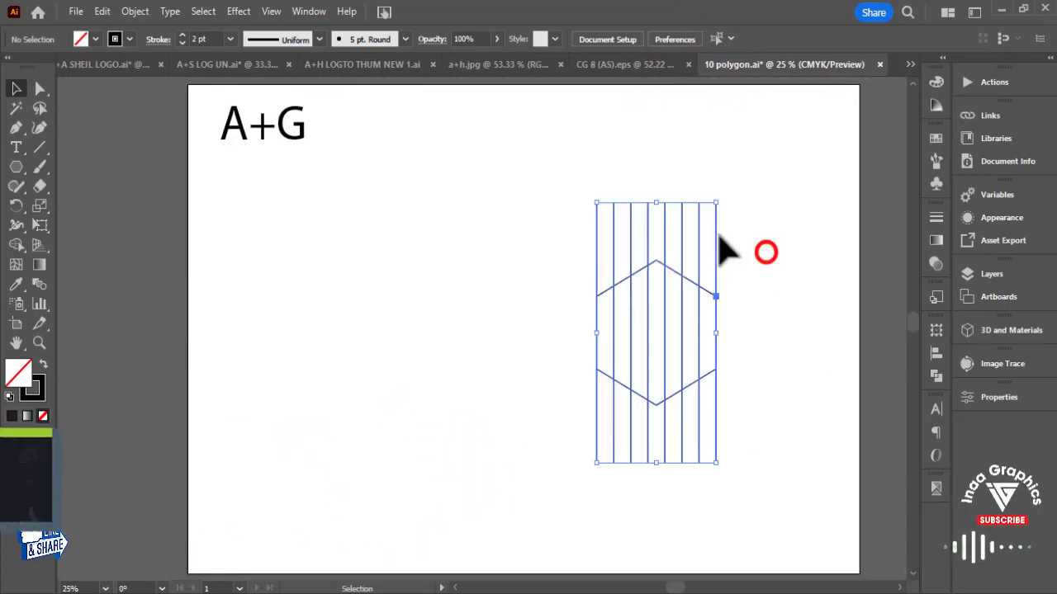
{"action": "left_click_drag", "start_coordinate": [718, 204], "coordinate": [753, 123]}
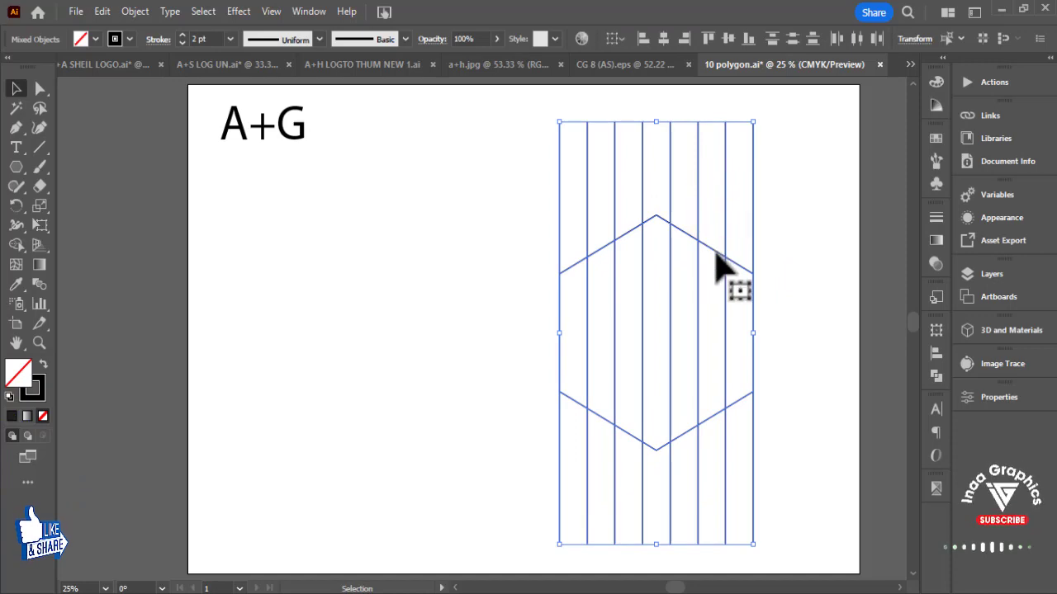
{"action": "left_click_drag", "start_coordinate": [718, 262], "coordinate": [598, 256]}
{"action": "left_click", "coordinate": [701, 222]}
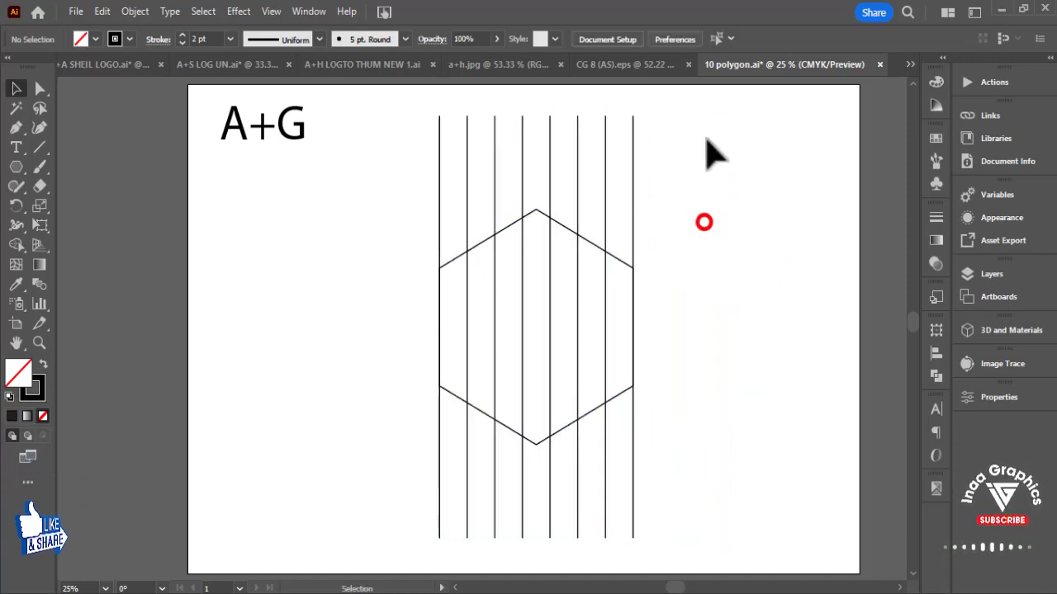
{"action": "left_click", "coordinate": [701, 132]}
{"action": "left_click", "coordinate": [103, 12]}
Copy the lines group, paste it in place, and rotate the copy to 330°
{"action": "left_click", "coordinate": [118, 90]}
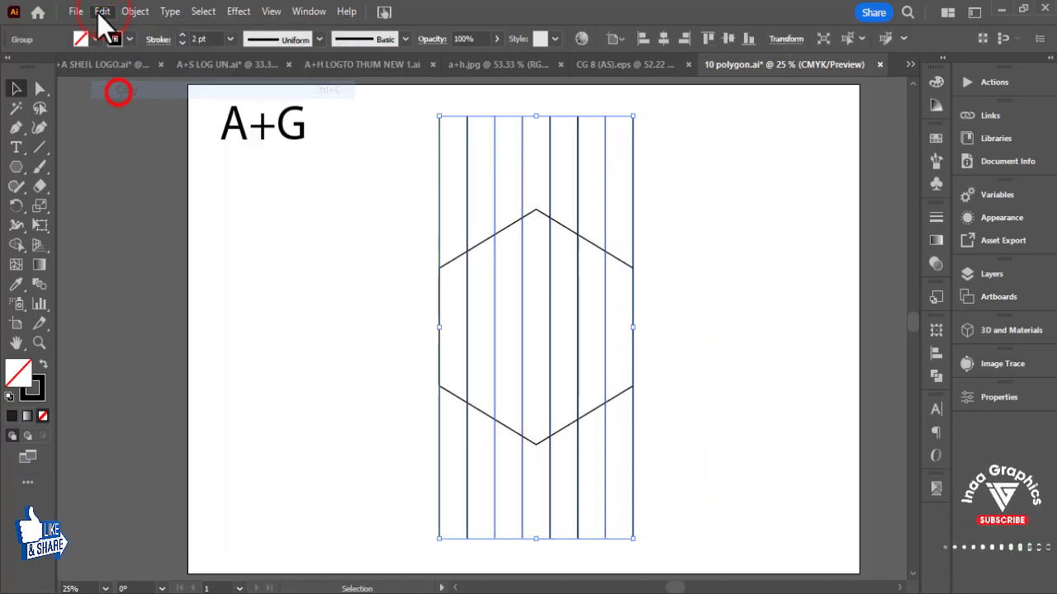
{"action": "left_click", "coordinate": [102, 12]}
{"action": "left_click", "coordinate": [127, 162]}
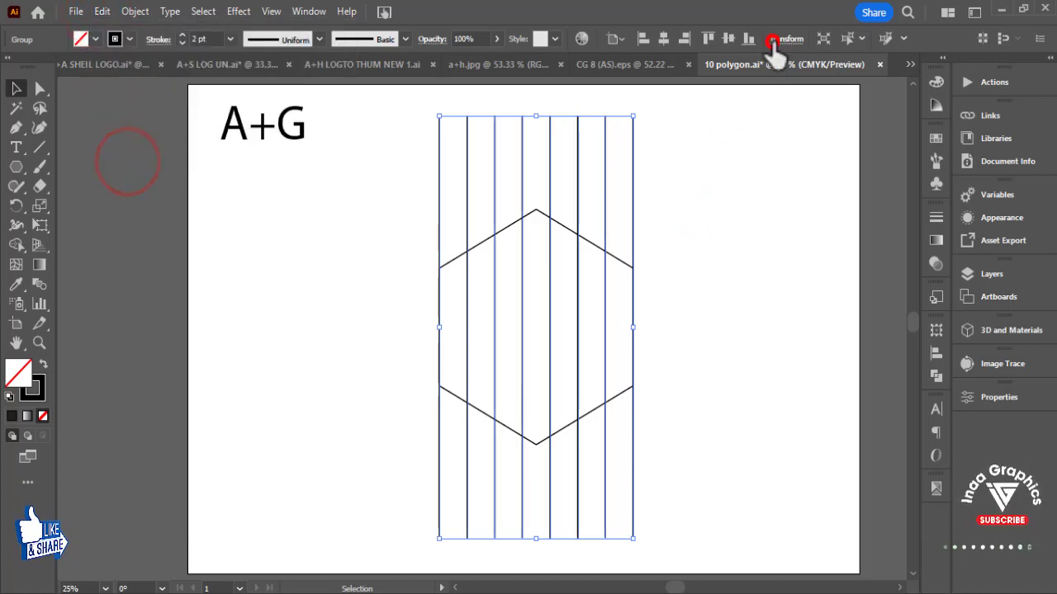
{"action": "left_click", "coordinate": [776, 38]}
{"action": "left_click", "coordinate": [687, 108]}
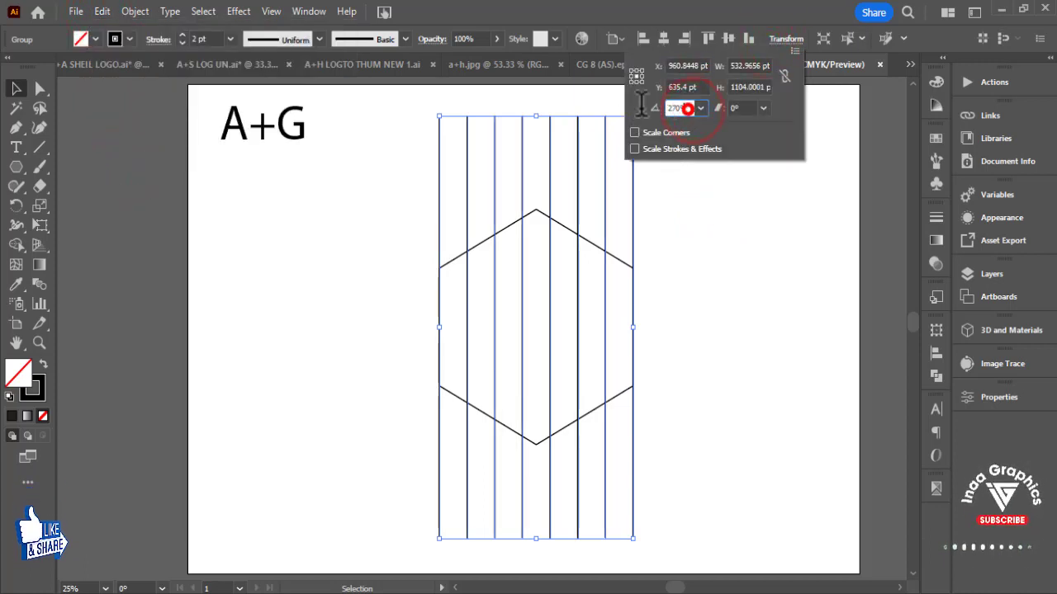
{"action": "type", "text": "330"}
{"action": "key", "text": "Return"}
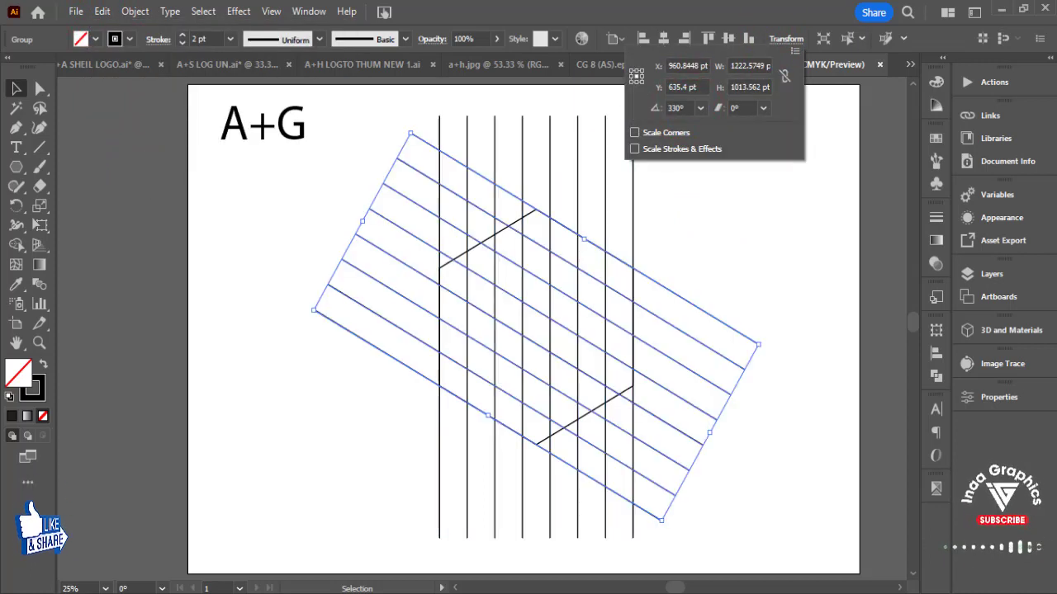
Reflect the rotated lines vertically as a copy to form the crossing lattice
{"action": "right_click", "coordinate": [667, 289]}
{"action": "mouse_move", "coordinate": [712, 493]}
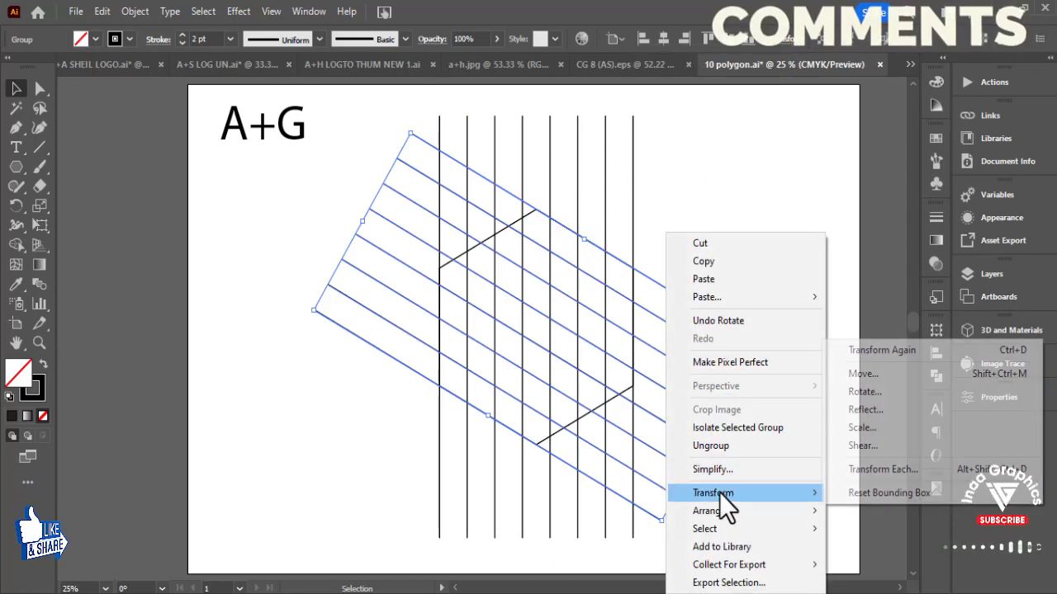
{"action": "left_click", "coordinate": [865, 409]}
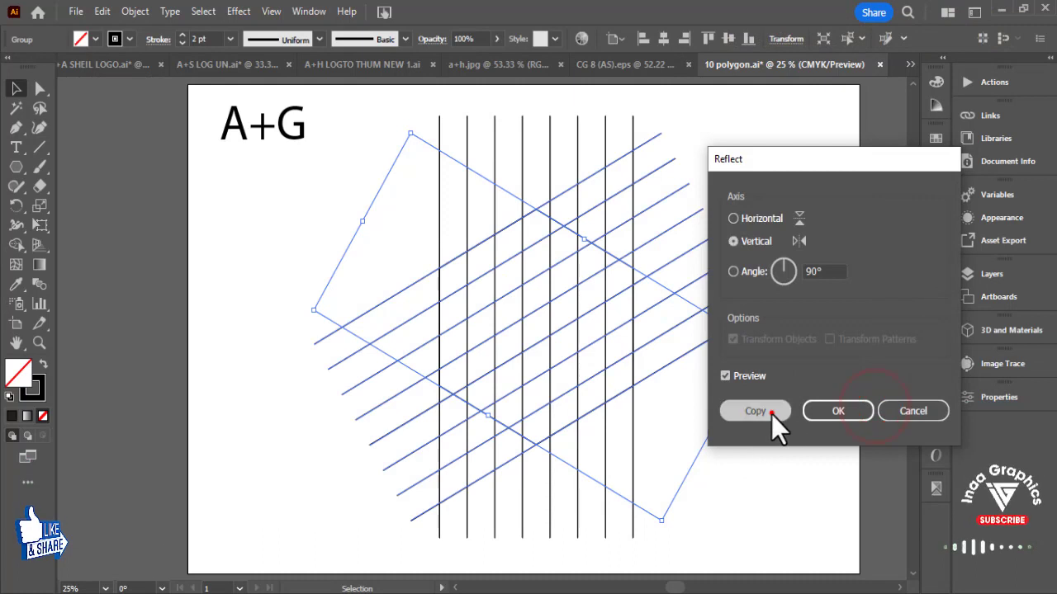
{"action": "left_click", "coordinate": [771, 411]}
{"action": "left_click", "coordinate": [797, 272]}
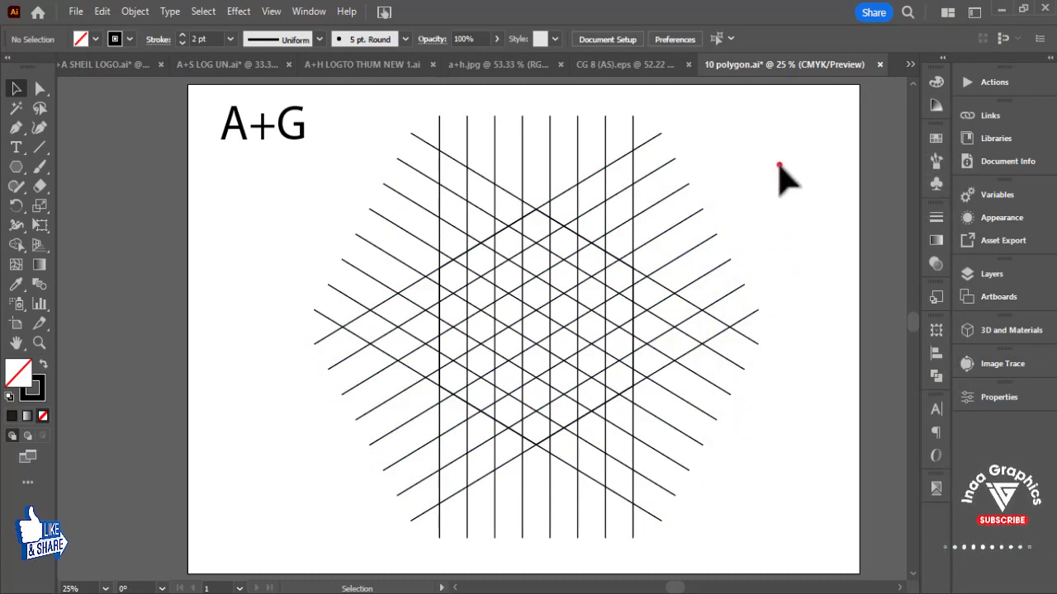
{"action": "left_click_drag", "start_coordinate": [621, 105], "coordinate": [582, 141]}
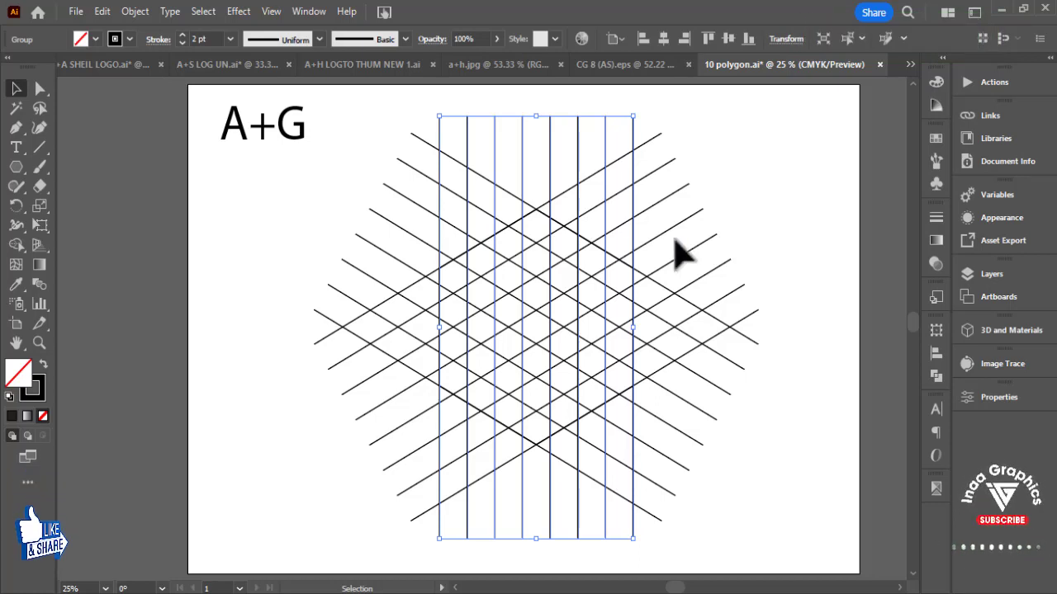
{"action": "left_click", "coordinate": [722, 230]}
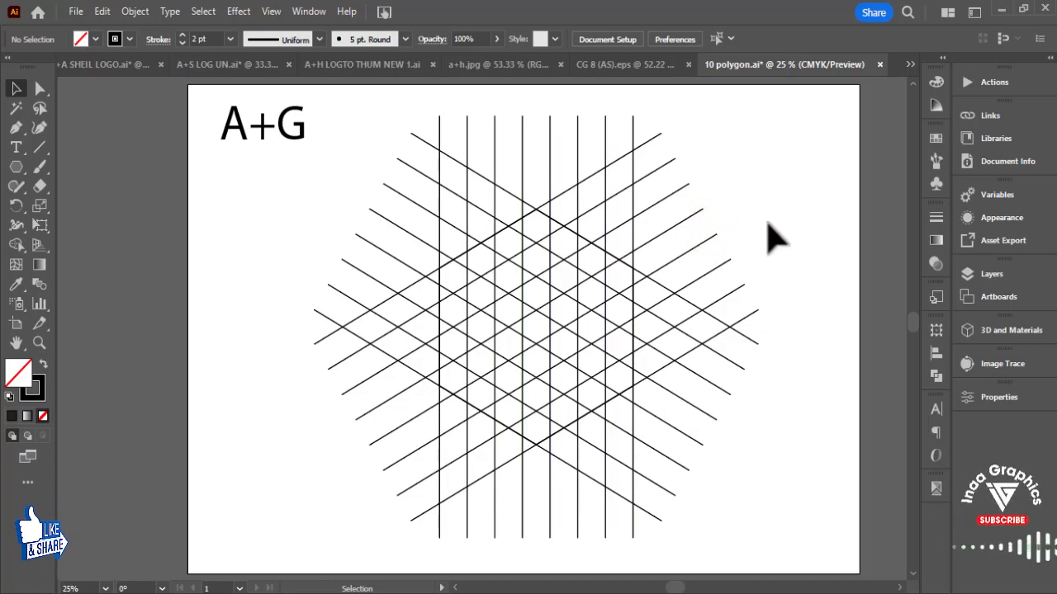
Select all grid lines and, with Shape Builder and black fill, merge the top V regions
{"action": "left_click_drag", "start_coordinate": [768, 206], "coordinate": [330, 369]}
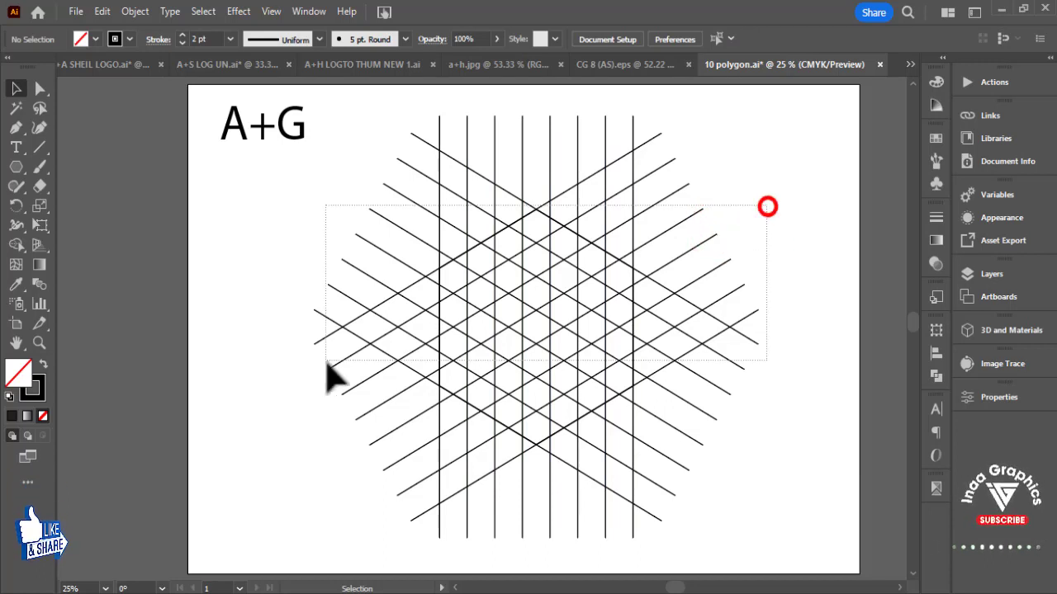
{"action": "left_click", "coordinate": [16, 245]}
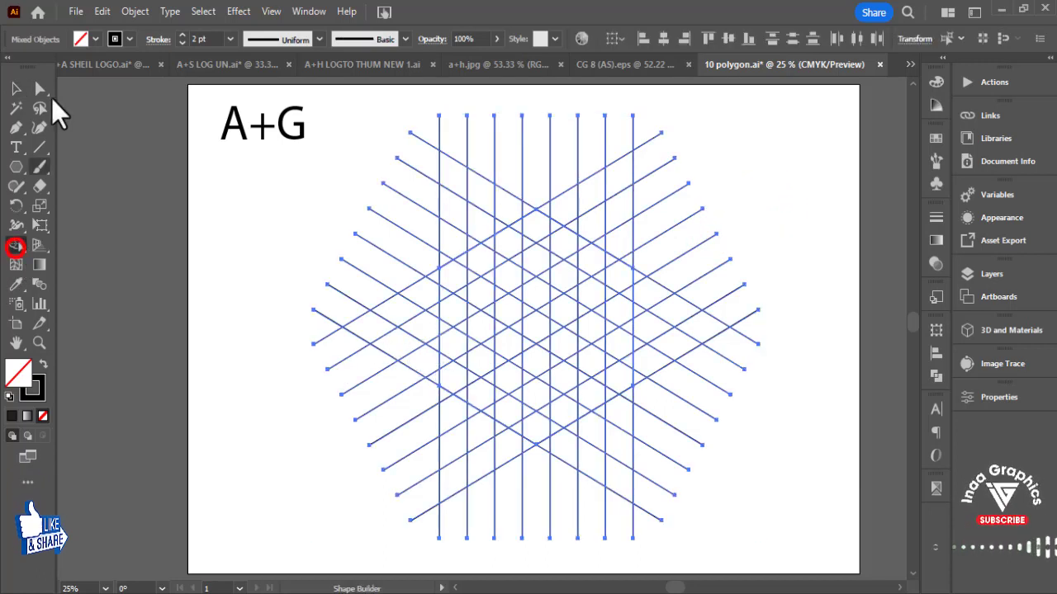
{"action": "left_click", "coordinate": [95, 39]}
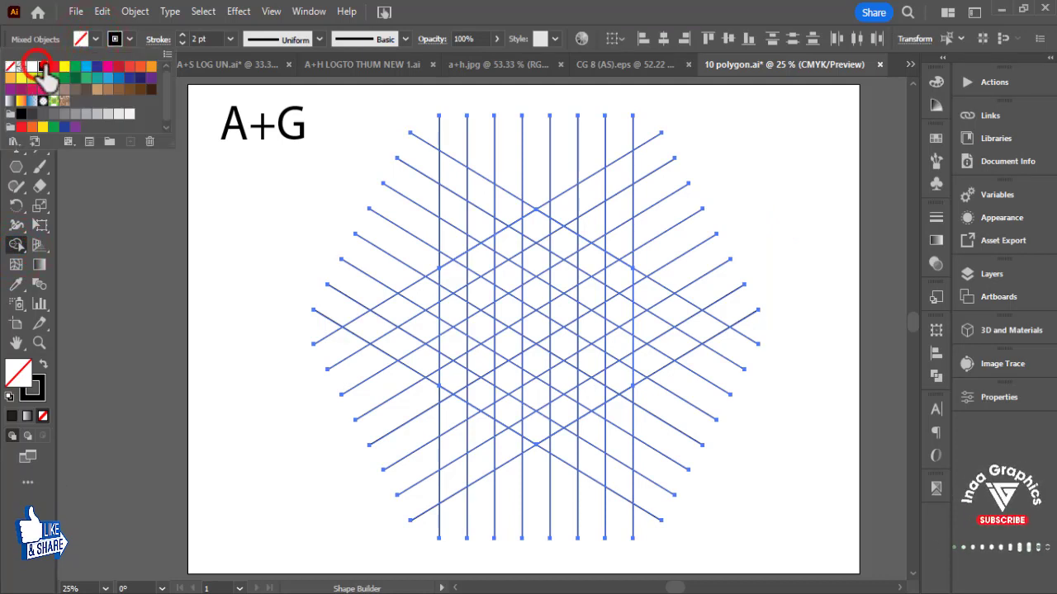
{"action": "left_click", "coordinate": [43, 68]}
{"action": "left_click", "coordinate": [460, 188]}
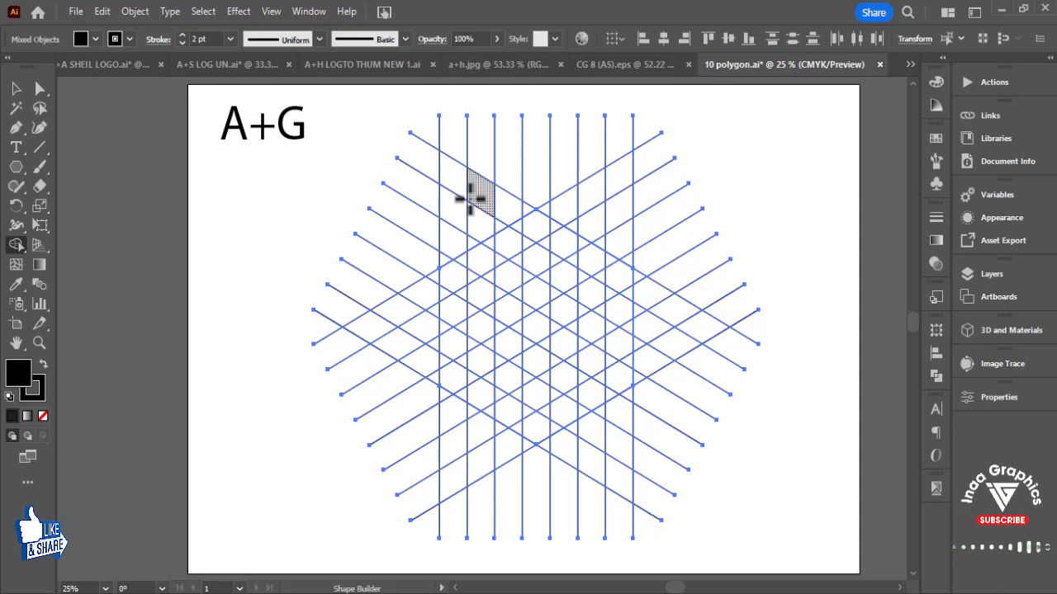
{"action": "mouse_move", "coordinate": [450, 181]}
{"action": "left_mouse_down"}
{"action": "mouse_move", "coordinate": [606, 198]}
{"action": "mouse_move", "coordinate": [559, 207]}
{"action": "left_mouse_up"}
{"action": "left_click", "coordinate": [515, 205]}
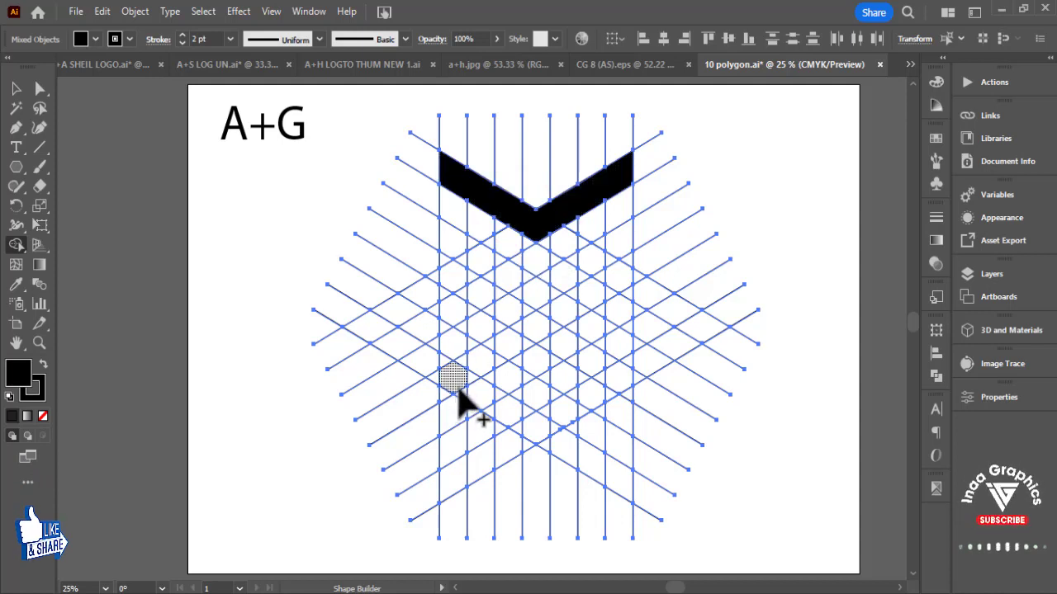
Merge grid cells into a hollow n-shaped left letter and the diagonal cells of the right letter
{"action": "left_click_drag", "start_coordinate": [459, 395], "coordinate": [486, 265]}
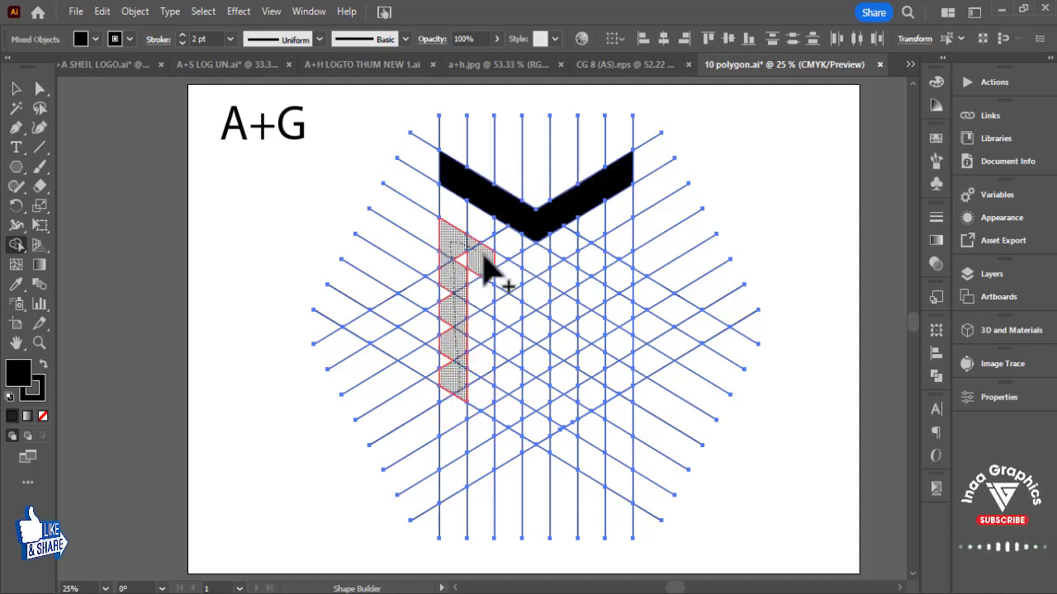
{"action": "mouse_move", "coordinate": [509, 350]}
{"action": "left_mouse_down"}
{"action": "mouse_move", "coordinate": [512, 407]}
{"action": "mouse_move", "coordinate": [502, 349]}
{"action": "left_mouse_up"}
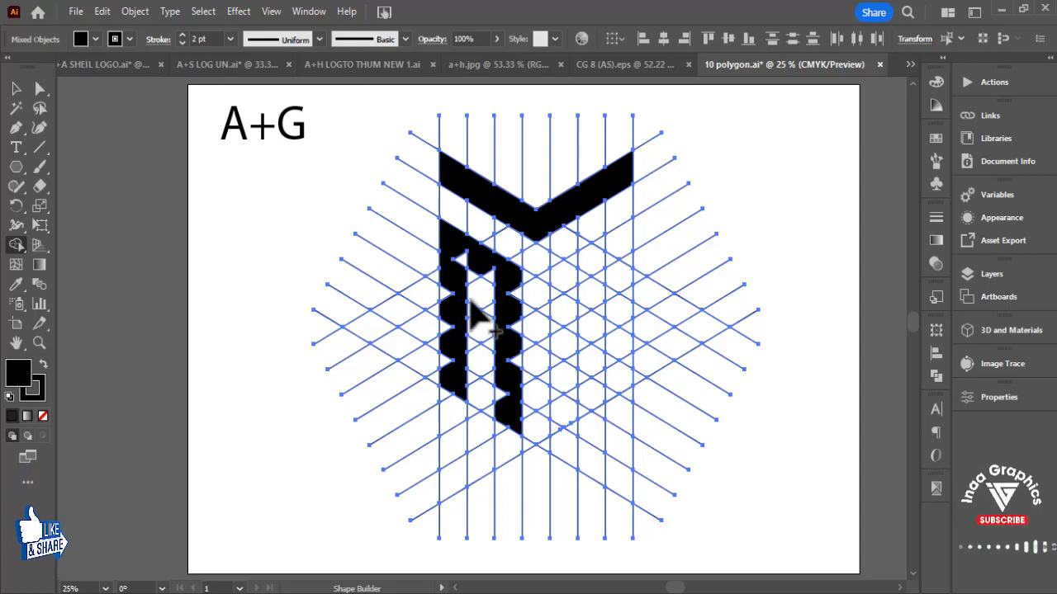
{"action": "left_click_drag", "start_coordinate": [448, 278], "coordinate": [452, 368]}
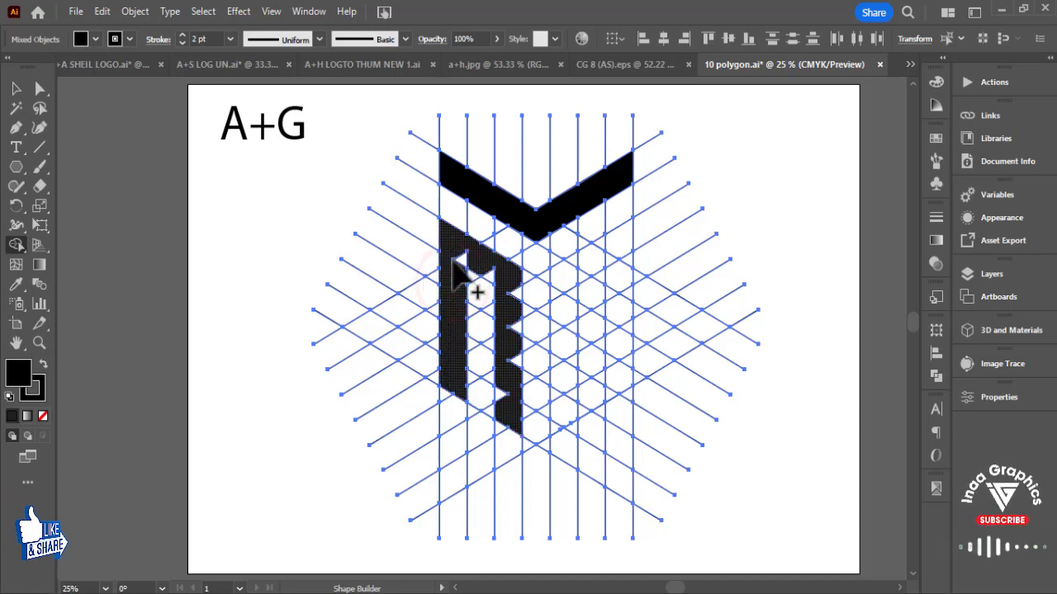
{"action": "left_click_drag", "start_coordinate": [454, 260], "coordinate": [505, 386]}
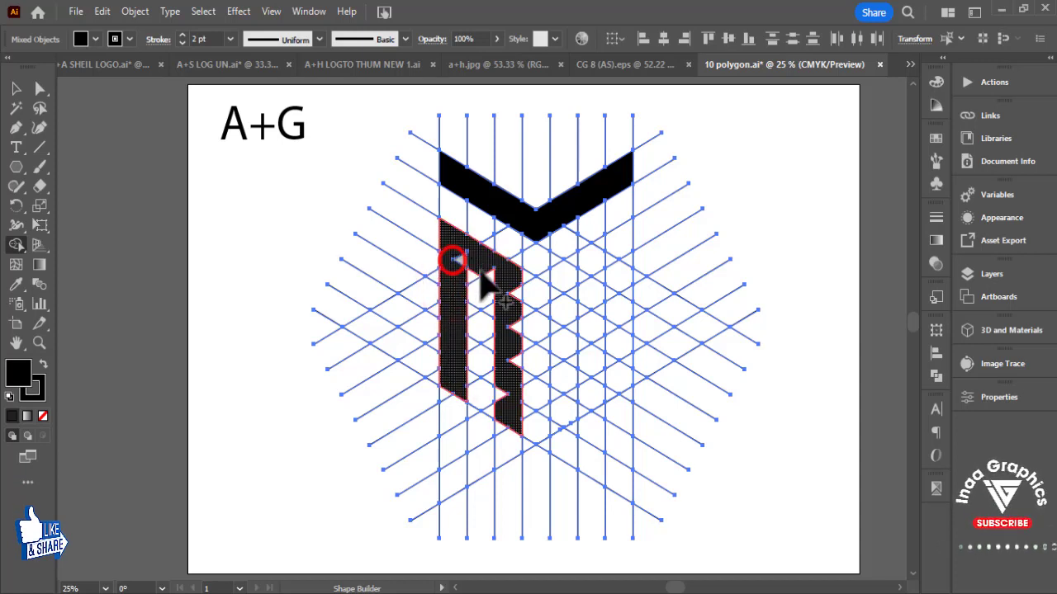
{"action": "left_click", "coordinate": [503, 385]}
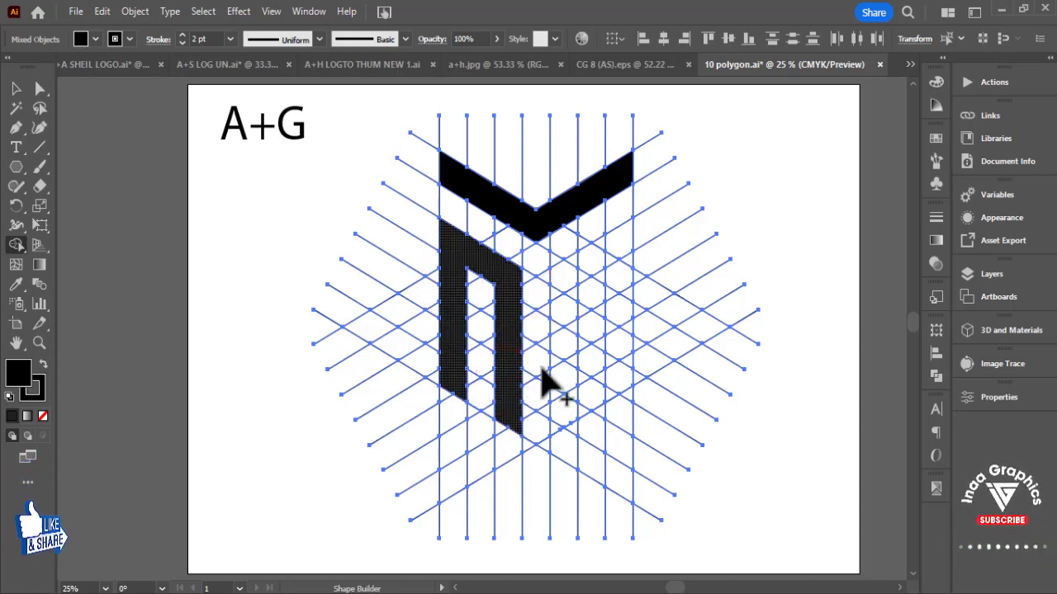
{"action": "mouse_move", "coordinate": [623, 237]}
{"action": "left_mouse_down"}
{"action": "mouse_move", "coordinate": [575, 285]}
{"action": "mouse_move", "coordinate": [582, 290]}
{"action": "left_mouse_up"}
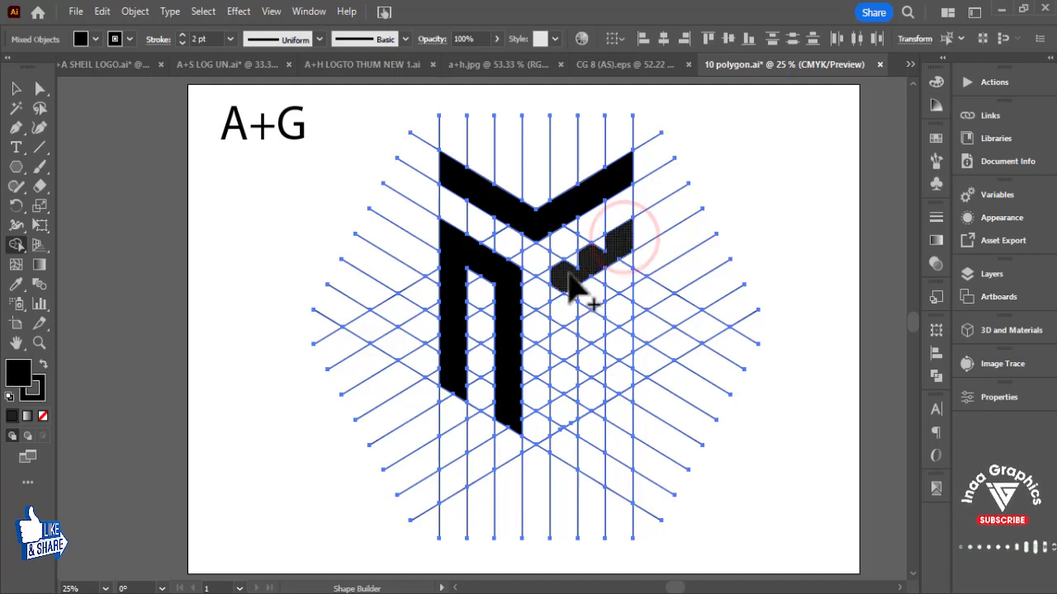
{"action": "mouse_move", "coordinate": [617, 236]}
{"action": "left_mouse_down"}
{"action": "mouse_move", "coordinate": [590, 302]}
{"action": "mouse_move", "coordinate": [565, 431]}
{"action": "mouse_move", "coordinate": [625, 305]}
{"action": "mouse_move", "coordinate": [617, 373]}
{"action": "left_mouse_up"}
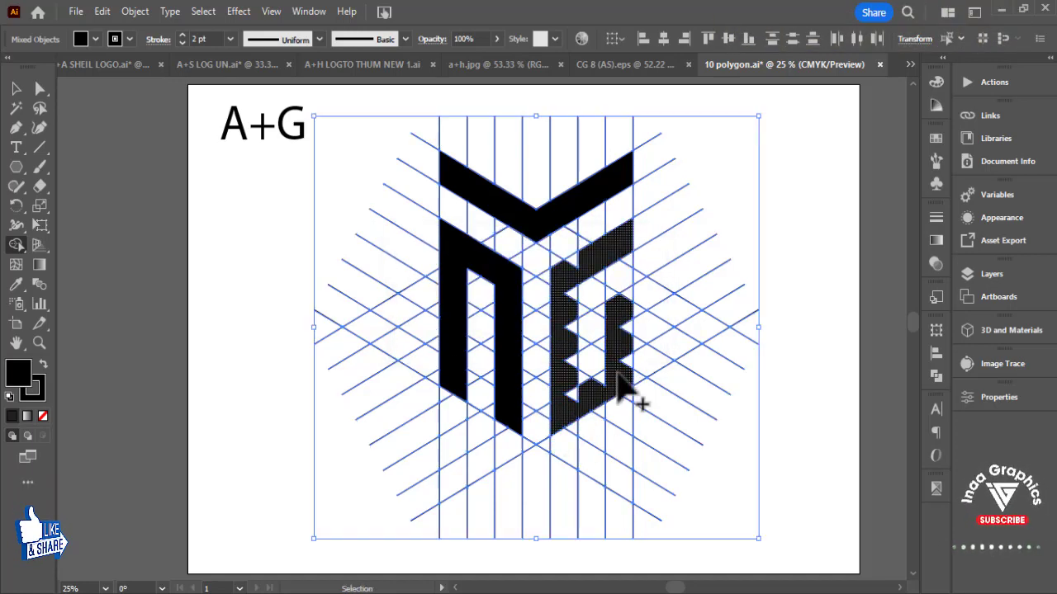
Trim the right letter to a solid notched stem, then merge the small hex cell in as the G
{"action": "scroll", "coordinate": [618, 373], "scroll_direction": "up", "scroll_amount": 2}
{"action": "left_click", "coordinate": [643, 367], "text": "alt"}
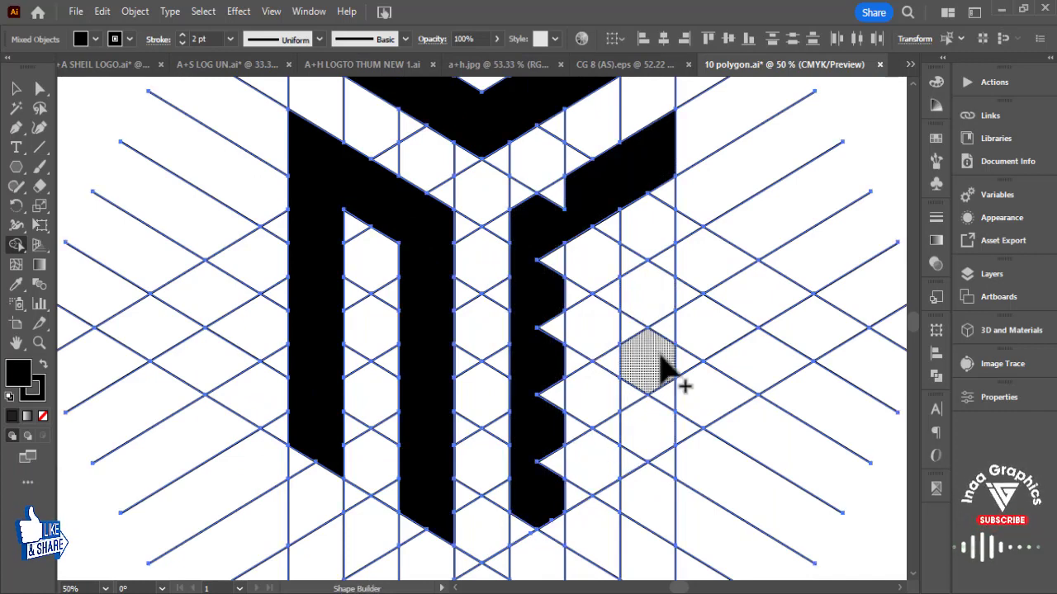
{"action": "left_click", "coordinate": [535, 503], "text": "alt"}
{"action": "left_click_drag", "start_coordinate": [527, 533], "coordinate": [549, 482]}
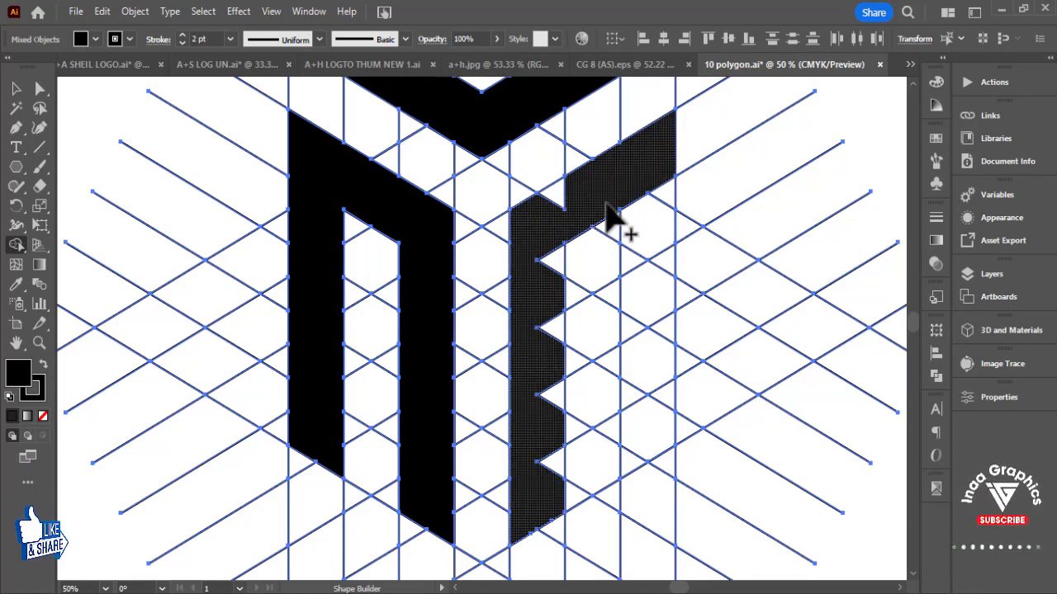
{"action": "mouse_move", "coordinate": [558, 213]}
{"action": "left_mouse_down"}
{"action": "mouse_move", "coordinate": [555, 483]}
{"action": "mouse_move", "coordinate": [656, 417]}
{"action": "mouse_move", "coordinate": [669, 350]}
{"action": "left_mouse_up"}
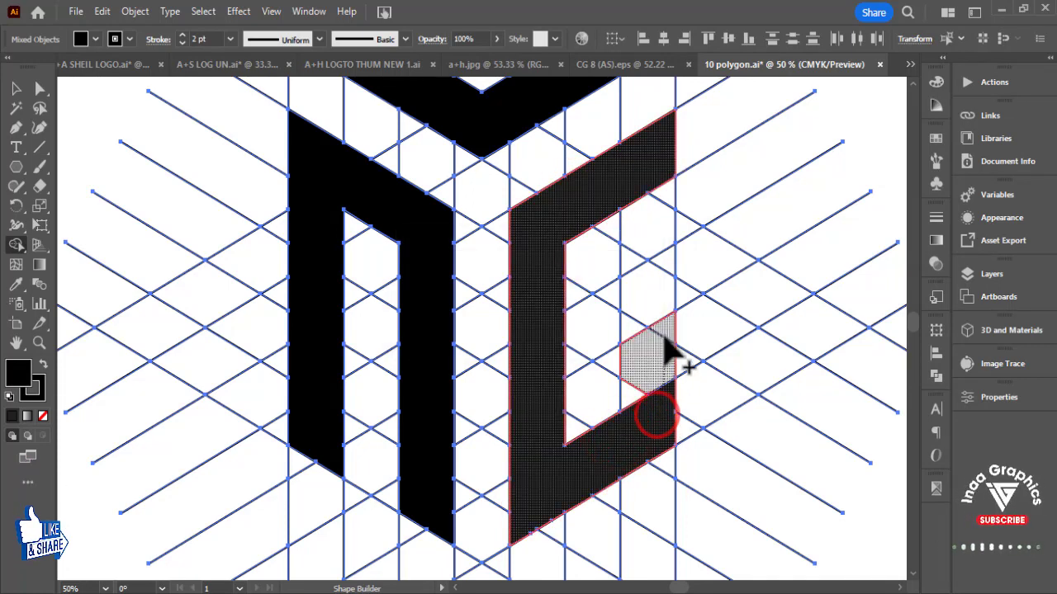
{"action": "left_click", "coordinate": [644, 366]}
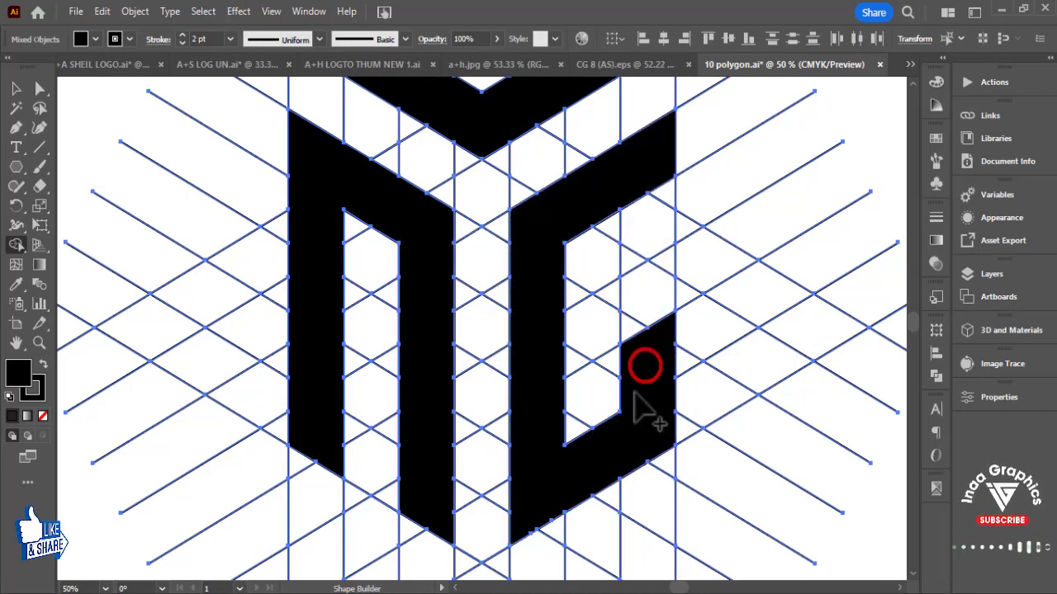
{"action": "left_click_drag", "start_coordinate": [657, 340], "coordinate": [668, 281]}
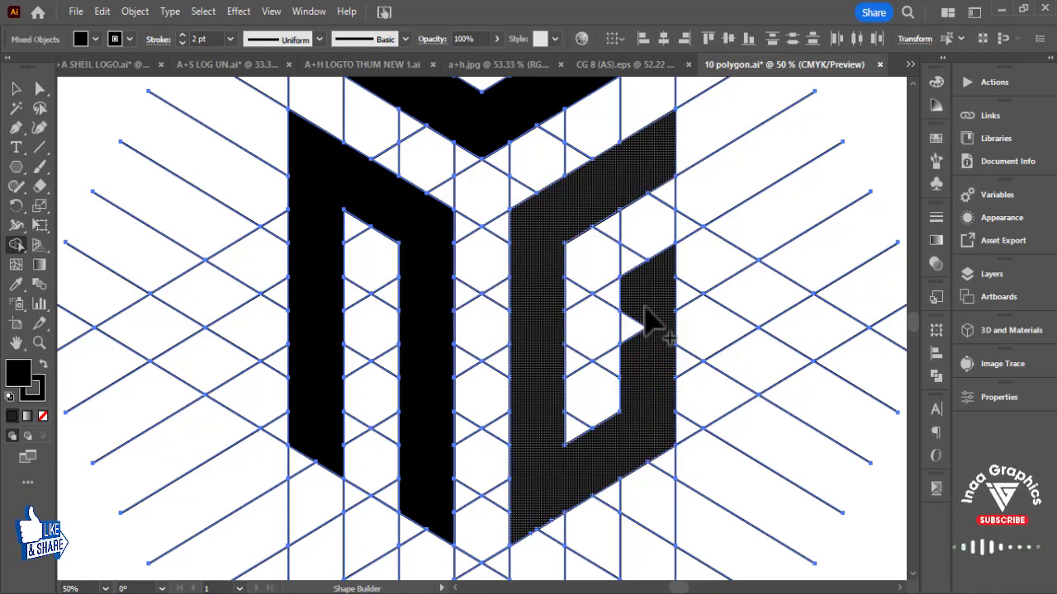
{"action": "left_click", "coordinate": [644, 306]}
Zoom in and draw a vertical line through the G's opening, then zoom back out
{"action": "scroll", "coordinate": [640, 363], "scroll_direction": "up", "scroll_amount": 1}
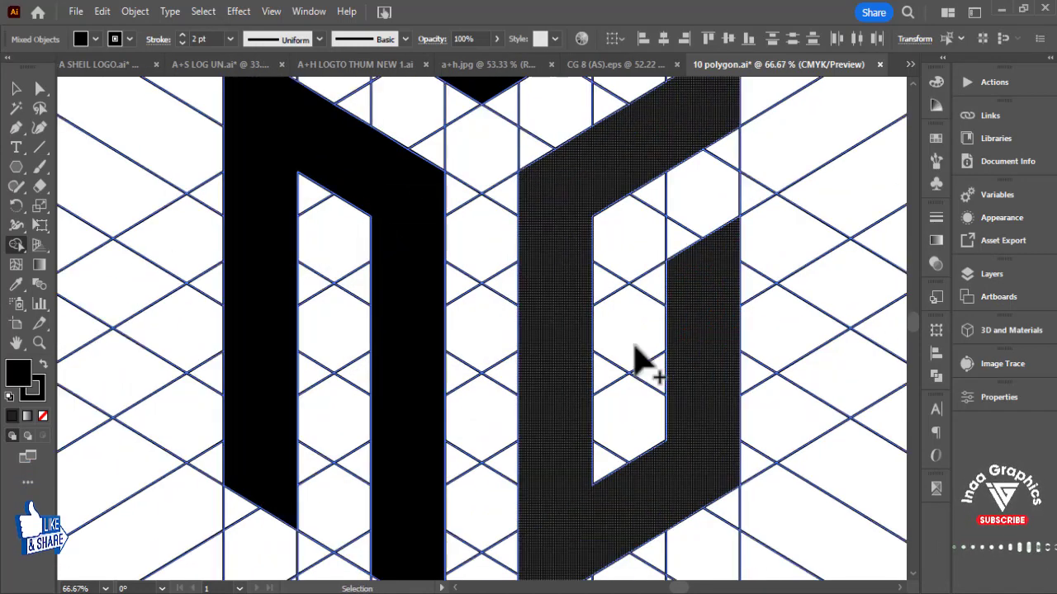
{"action": "scroll", "coordinate": [636, 357], "scroll_direction": "up", "scroll_amount": 1}
{"action": "left_click_drag", "start_coordinate": [633, 358], "coordinate": [460, 292]}
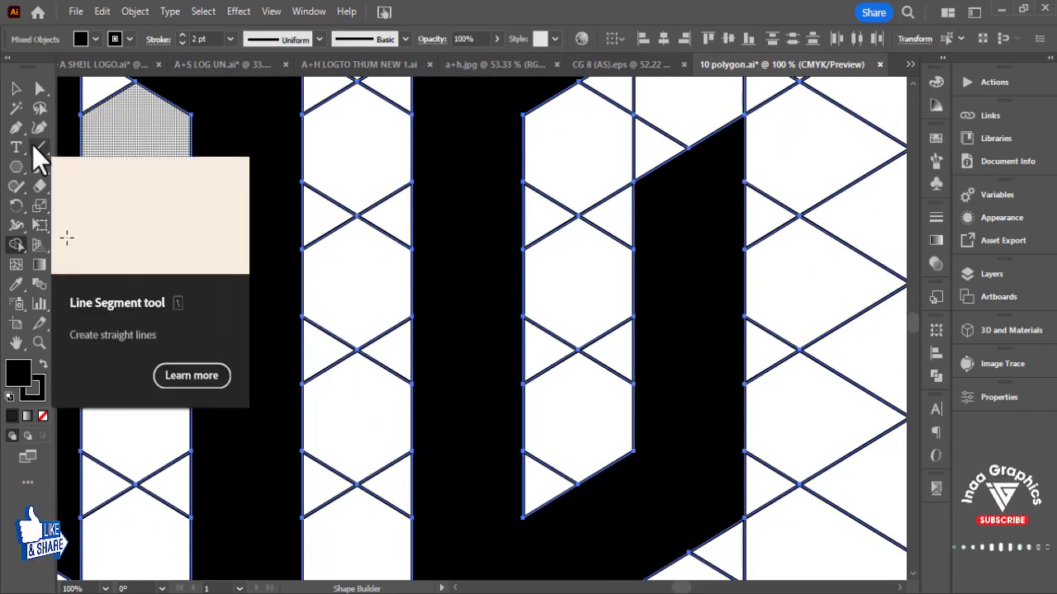
{"action": "left_click", "coordinate": [35, 149]}
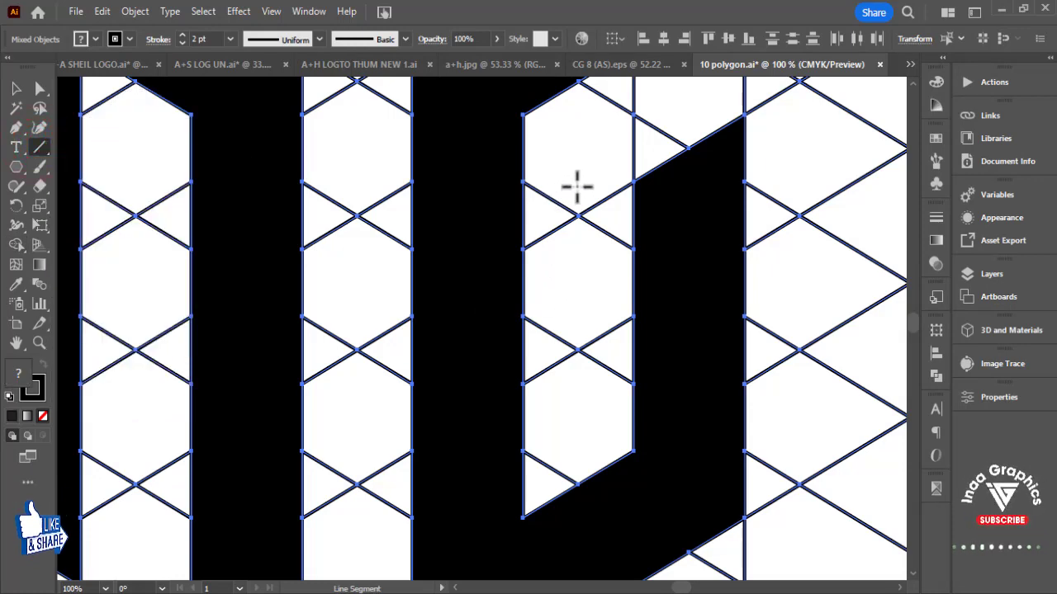
{"action": "left_click_drag", "start_coordinate": [576, 185], "coordinate": [576, 442]}
{"action": "left_click", "coordinate": [17, 88]}
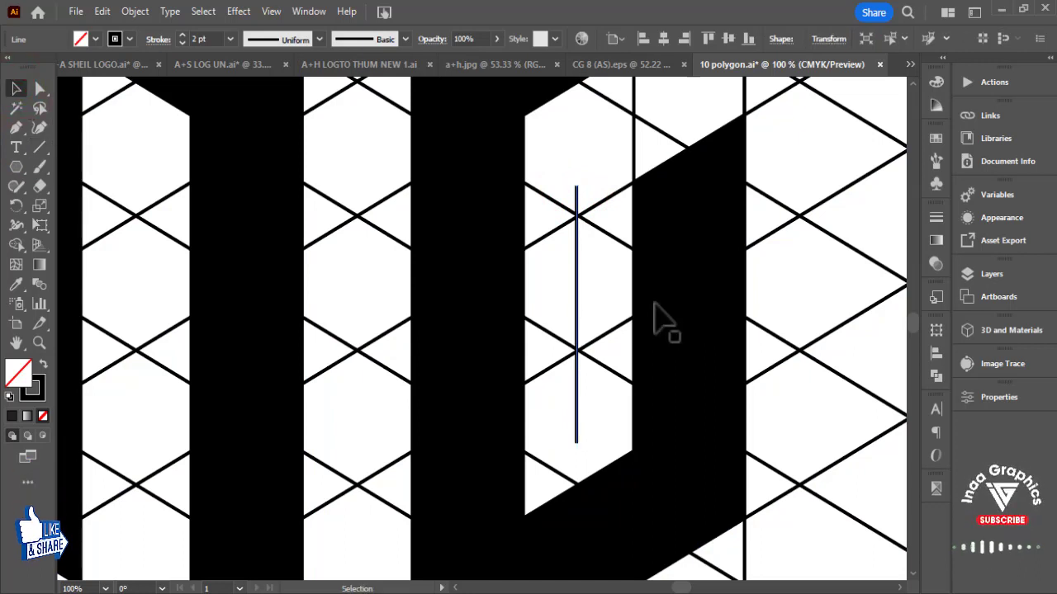
{"action": "key", "text": "ctrl+minus"}
{"action": "left_click_drag", "start_coordinate": [676, 368], "coordinate": [743, 359]}
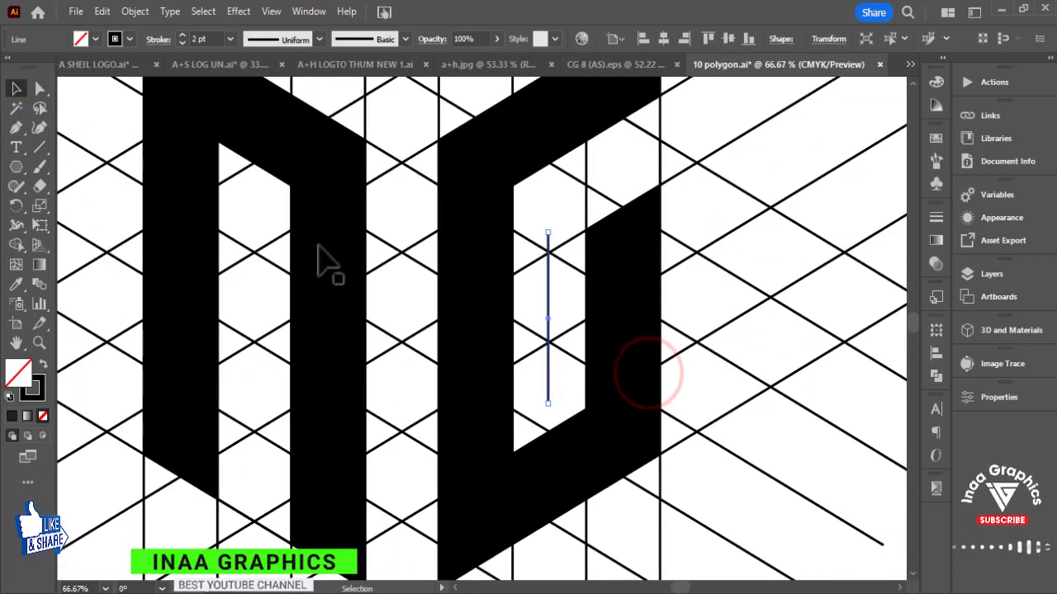
{"action": "key", "text": "ctrl+minus"}
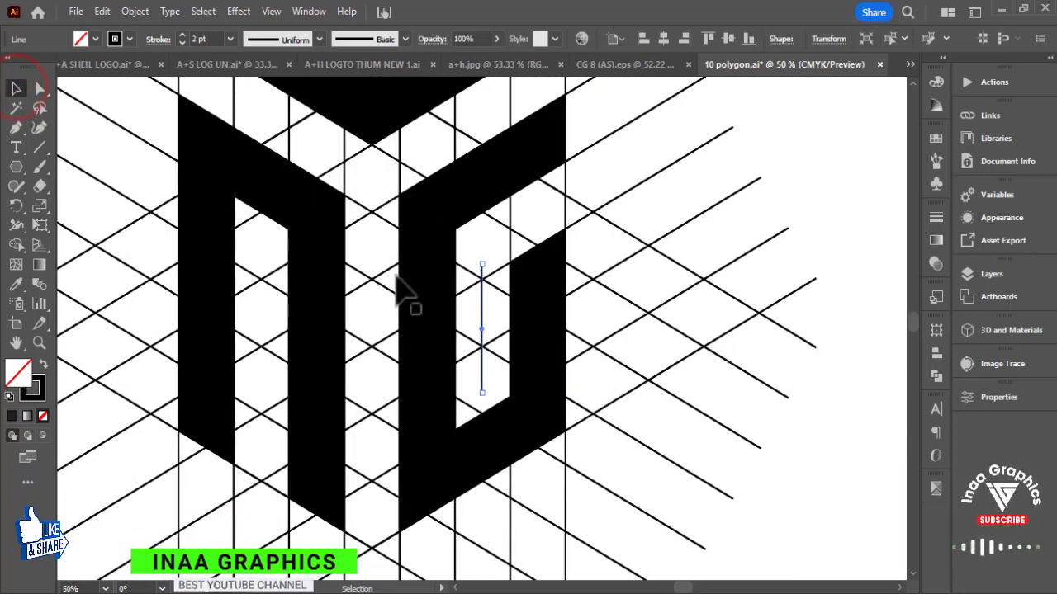
Merge the small triangle into the G, refill it black, and add the crossbar cell to form the A
{"action": "left_click_drag", "start_coordinate": [824, 221], "coordinate": [212, 404]}
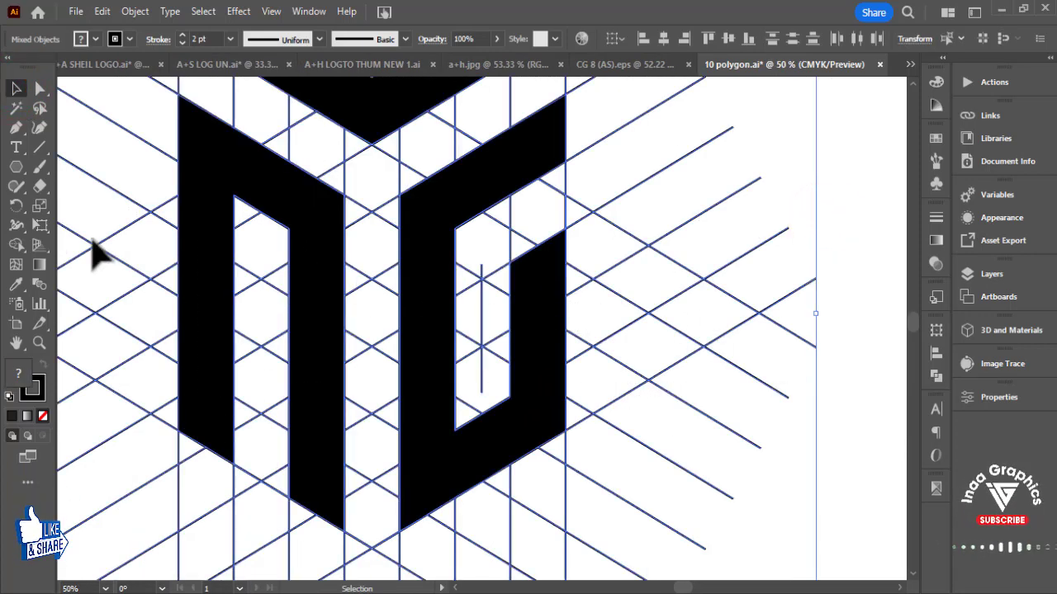
{"action": "left_click", "coordinate": [17, 245]}
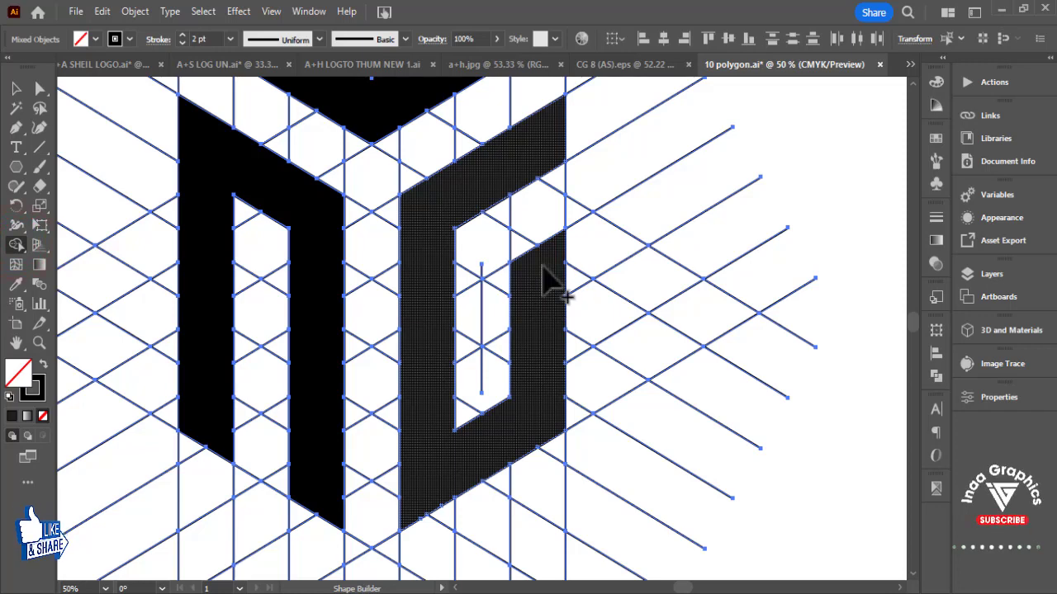
{"action": "mouse_move", "coordinate": [530, 283]}
{"action": "left_mouse_down"}
{"action": "mouse_move", "coordinate": [507, 297]}
{"action": "mouse_move", "coordinate": [530, 207]}
{"action": "left_mouse_up"}
{"action": "left_click", "coordinate": [95, 38]}
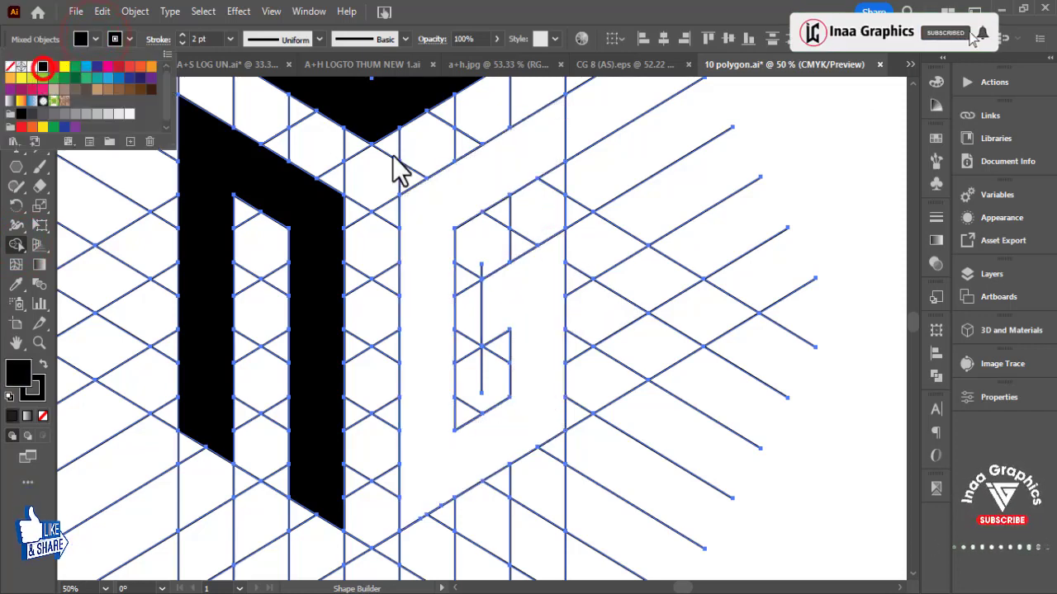
{"action": "left_click", "coordinate": [500, 178]}
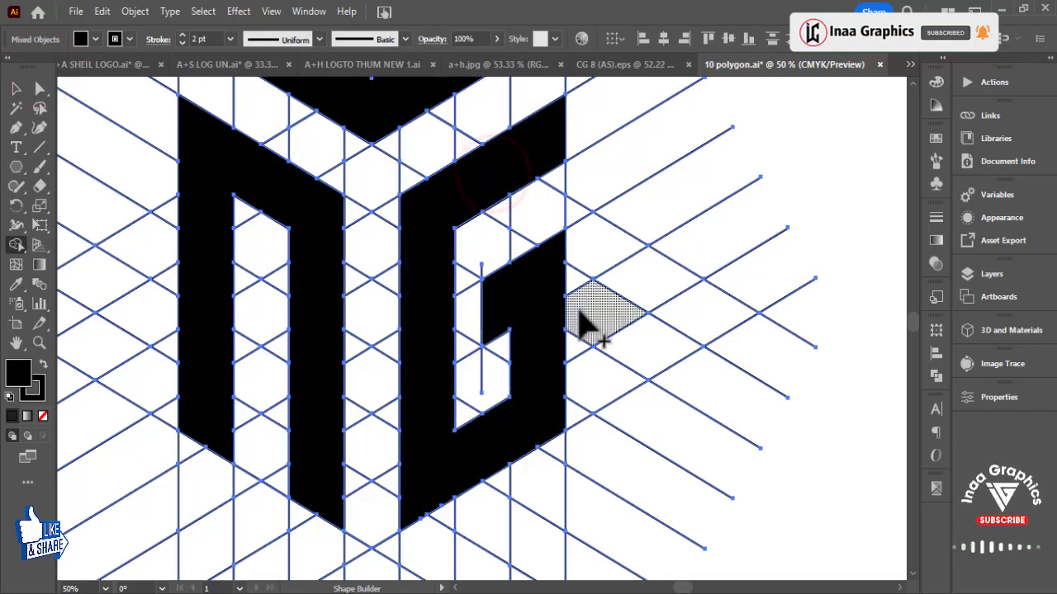
{"action": "left_click", "coordinate": [203, 275]}
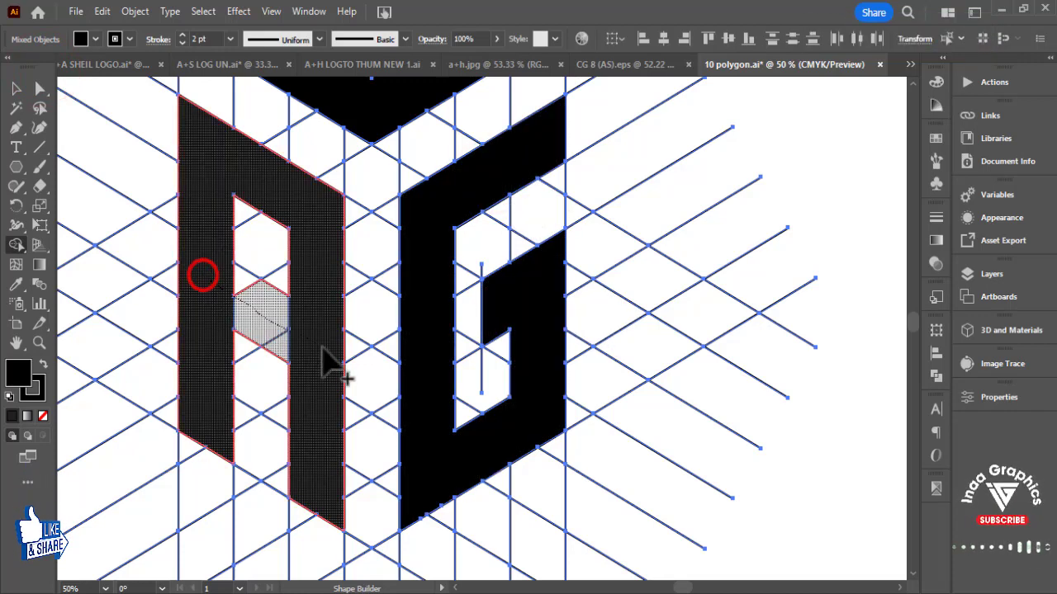
{"action": "left_click", "coordinate": [221, 281]}
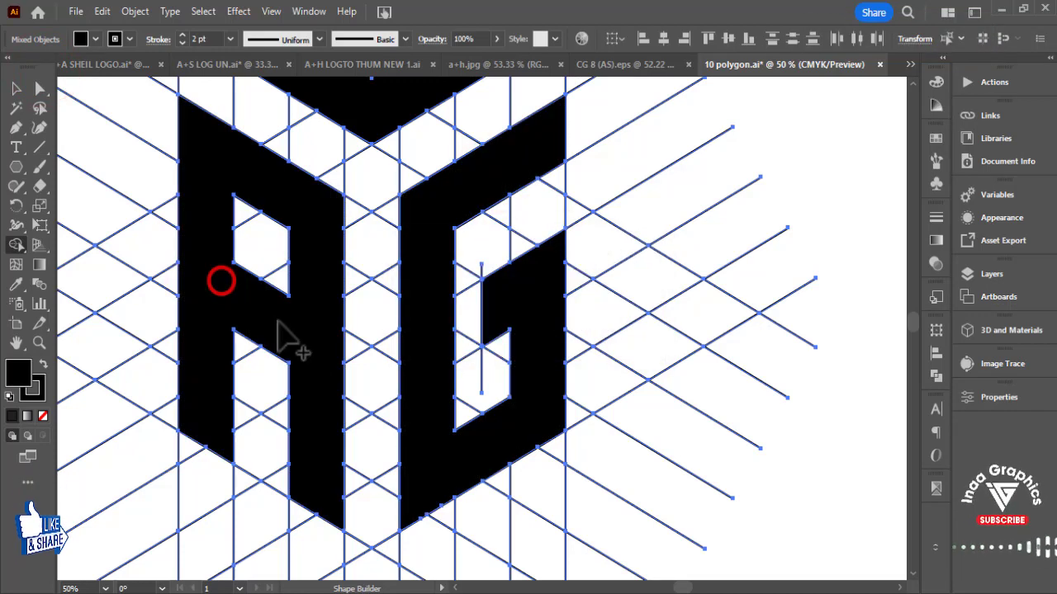
{"action": "key", "text": "ctrl+minus"}
{"action": "key", "text": "ctrl+minus"}
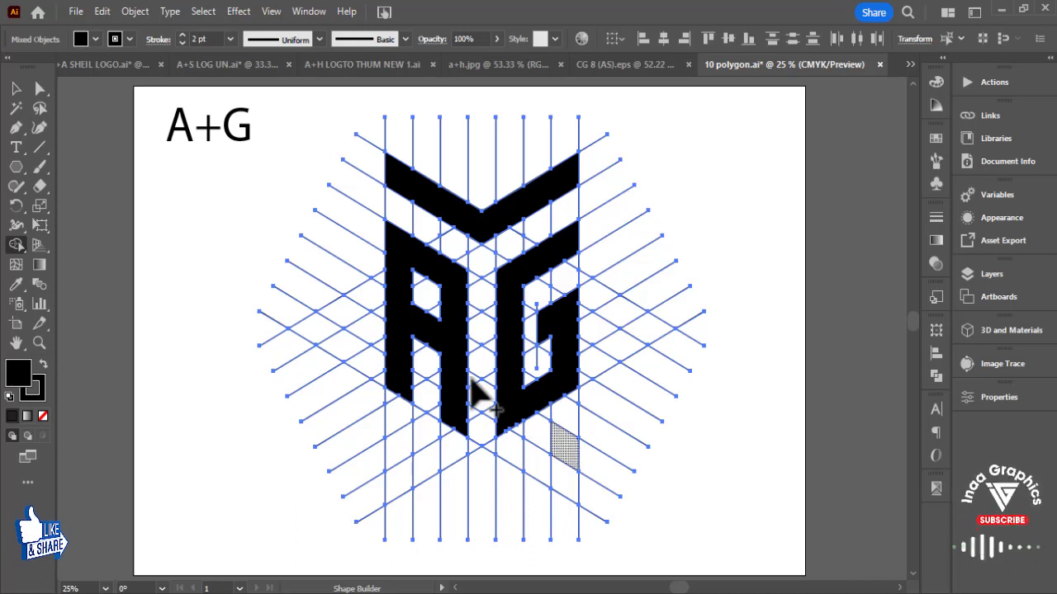
Duplicate the logo with its grid, shrink the copy, and park it left of the artboard
{"action": "key", "text": "ctrl+minus"}
{"action": "left_click_drag", "start_coordinate": [528, 370], "coordinate": [578, 371]}
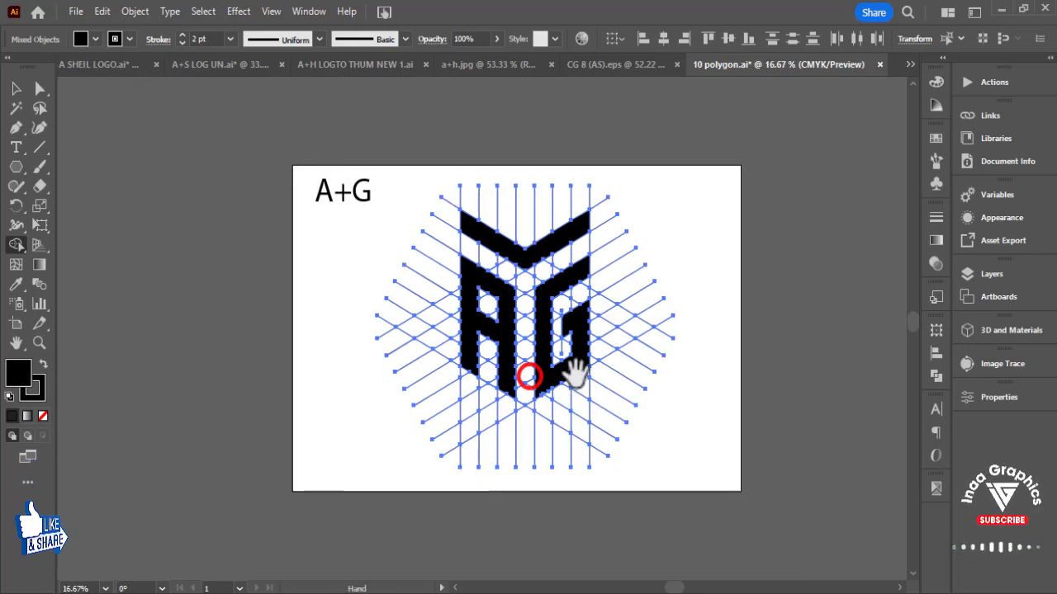
{"action": "left_click", "coordinate": [15, 89]}
{"action": "left_click", "coordinate": [278, 299]}
{"action": "left_click_drag", "start_coordinate": [303, 267], "coordinate": [636, 401]}
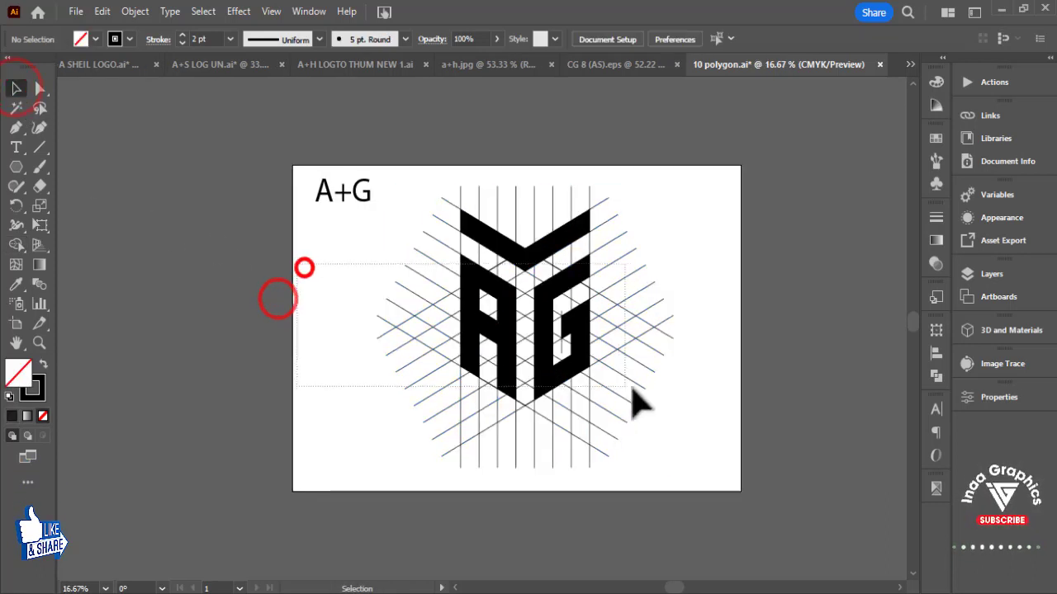
{"action": "left_click_drag", "start_coordinate": [563, 355], "coordinate": [189, 389]}
{"action": "left_click_drag", "start_coordinate": [391, 391], "coordinate": [701, 363]}
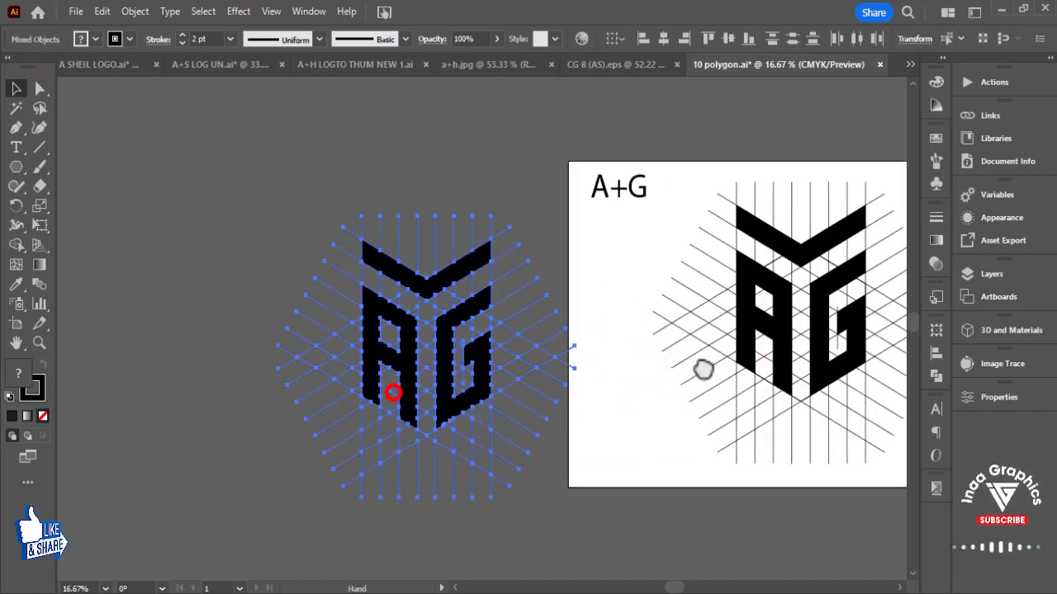
{"action": "left_click_drag", "start_coordinate": [587, 210], "coordinate": [500, 281]}
{"action": "left_click_drag", "start_coordinate": [481, 335], "coordinate": [215, 339]}
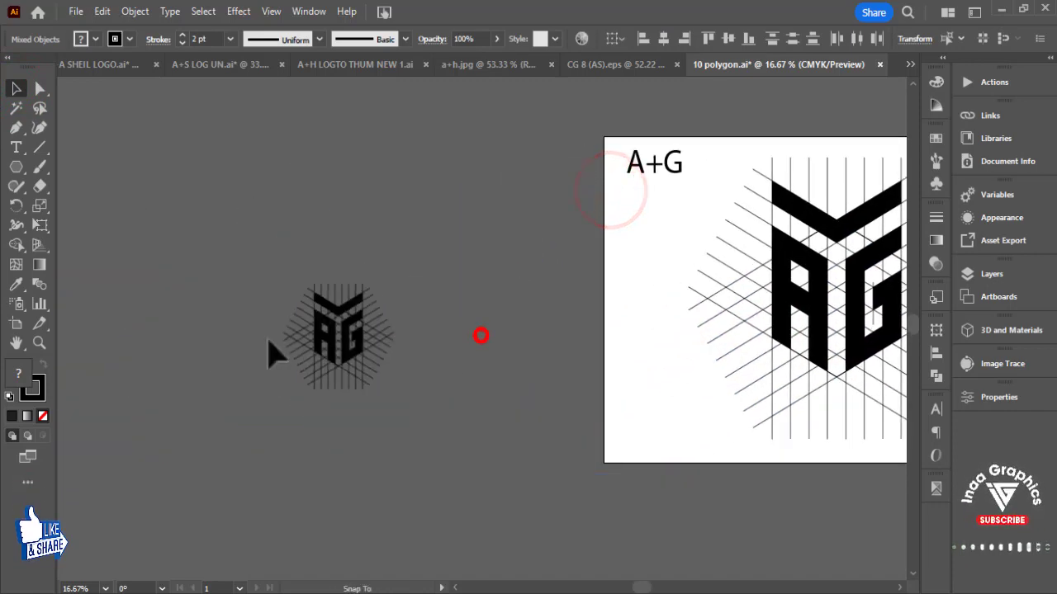
{"action": "left_click", "coordinate": [335, 400]}
{"action": "left_click_drag", "start_coordinate": [481, 417], "coordinate": [132, 425]}
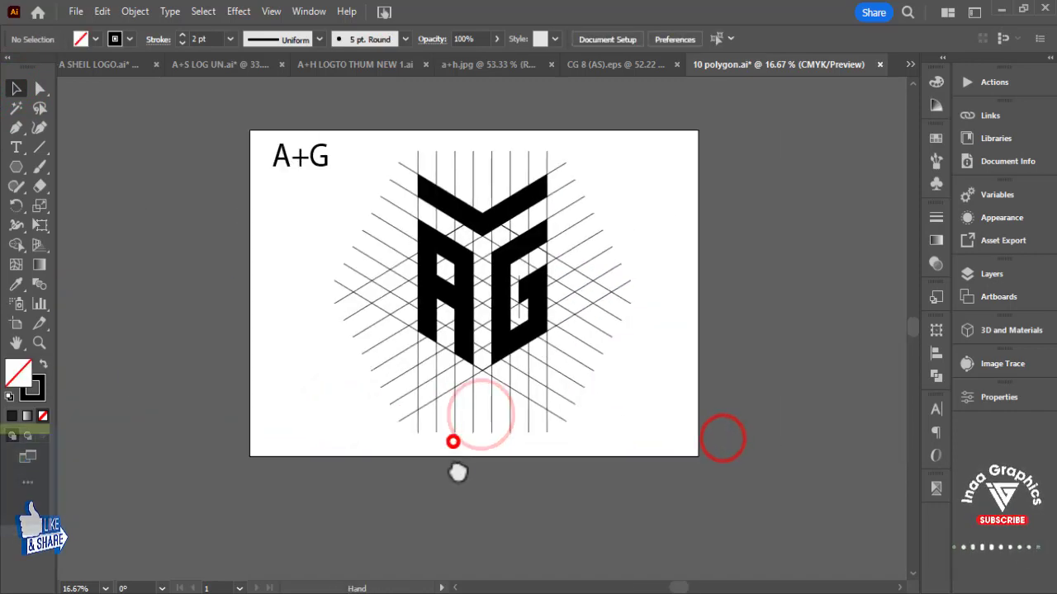
Combine the A and G into one compound path with Ctrl+8
{"action": "left_click", "coordinate": [532, 352]}
{"action": "left_click", "coordinate": [465, 349], "text": "shift"}
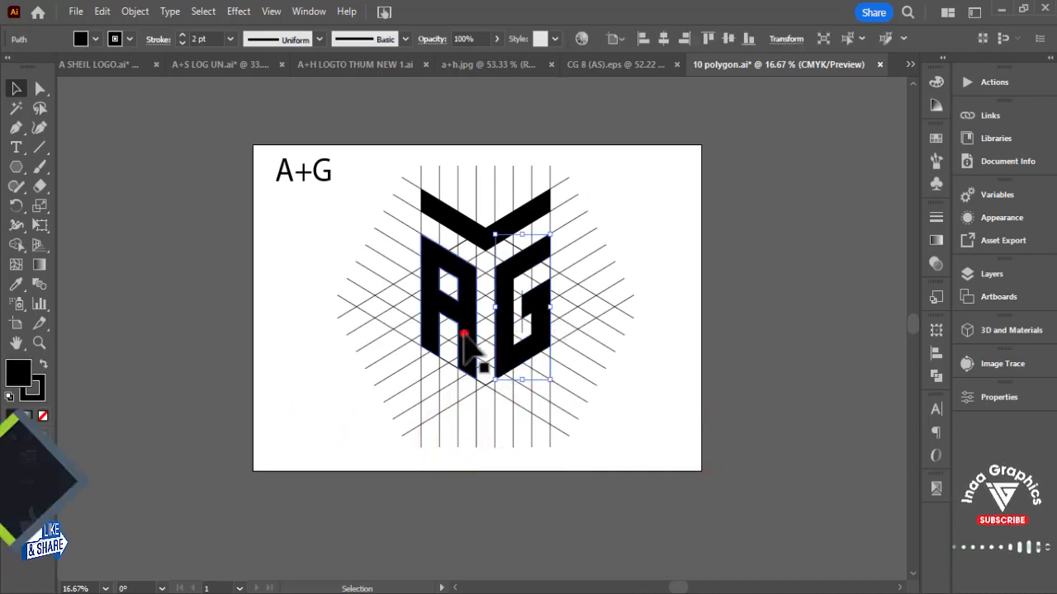
{"action": "key", "text": "ctrl+8"}
{"action": "right_click", "coordinate": [453, 334]}
{"action": "left_click", "coordinate": [703, 256]}
Ungroup the grid lines and select the combined A+G path
{"action": "left_click", "coordinate": [518, 230]}
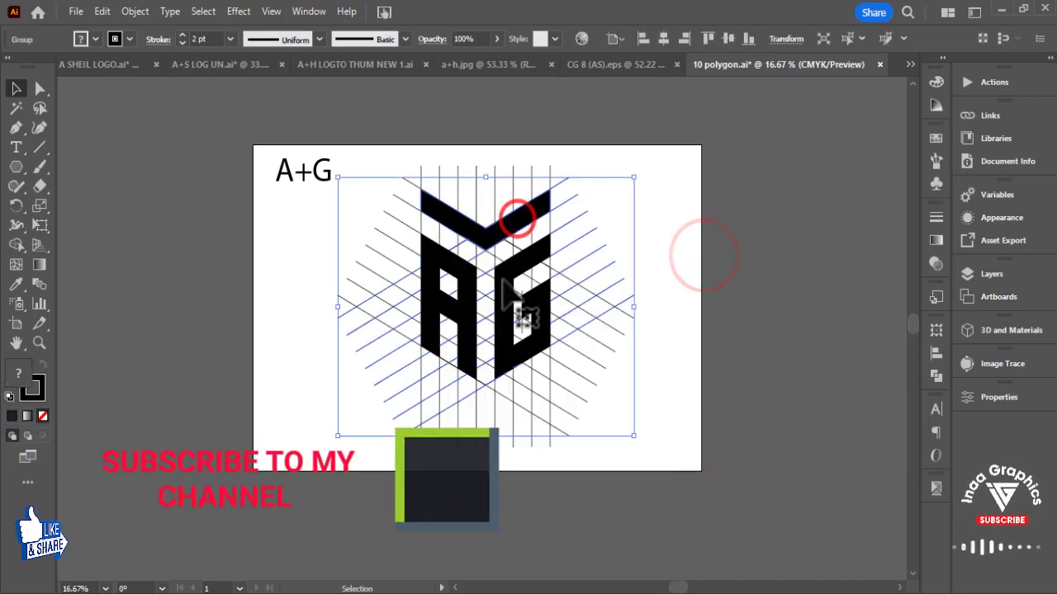
{"action": "right_click", "coordinate": [508, 219]}
{"action": "left_click", "coordinate": [535, 436]}
{"action": "left_click", "coordinate": [732, 276]}
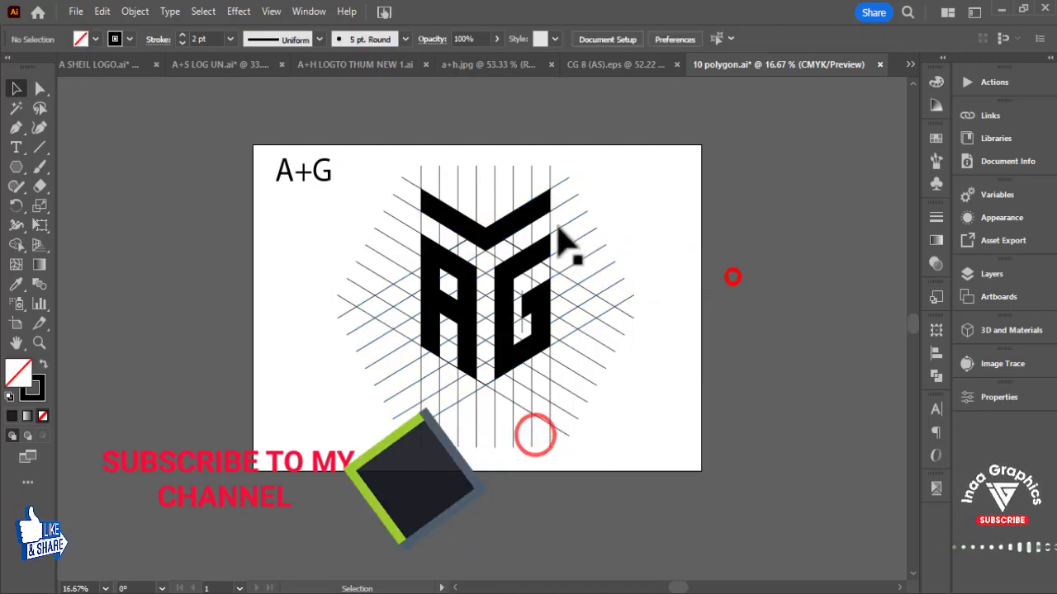
{"action": "left_click", "coordinate": [529, 212]}
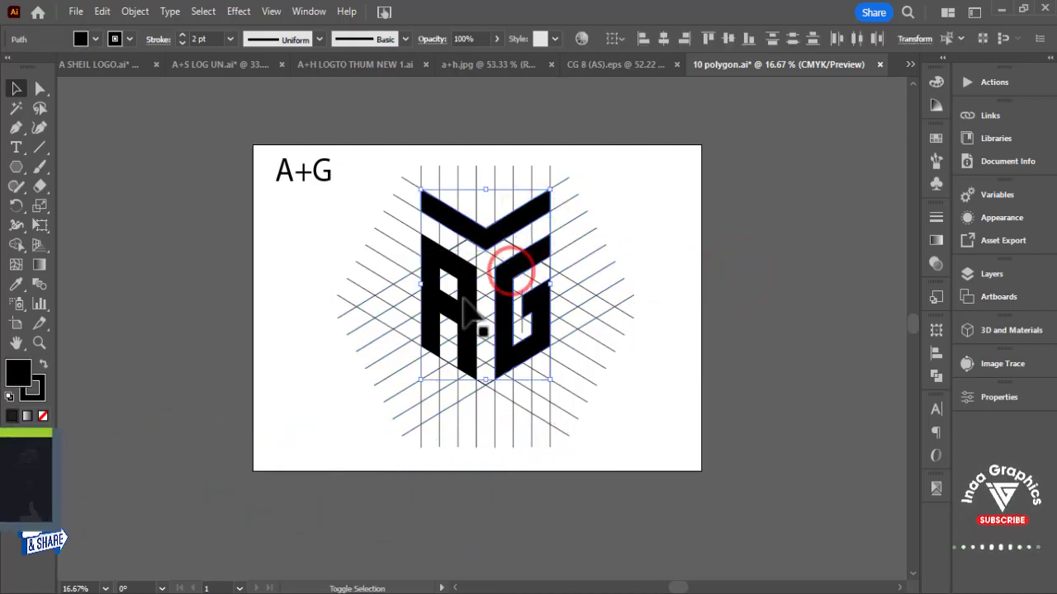
Move the A+G monogram off the grid and delete the leftover construction grid lines
{"action": "left_click_drag", "start_coordinate": [460, 295], "coordinate": [174, 351]}
{"action": "left_click_drag", "start_coordinate": [350, 203], "coordinate": [619, 420]}
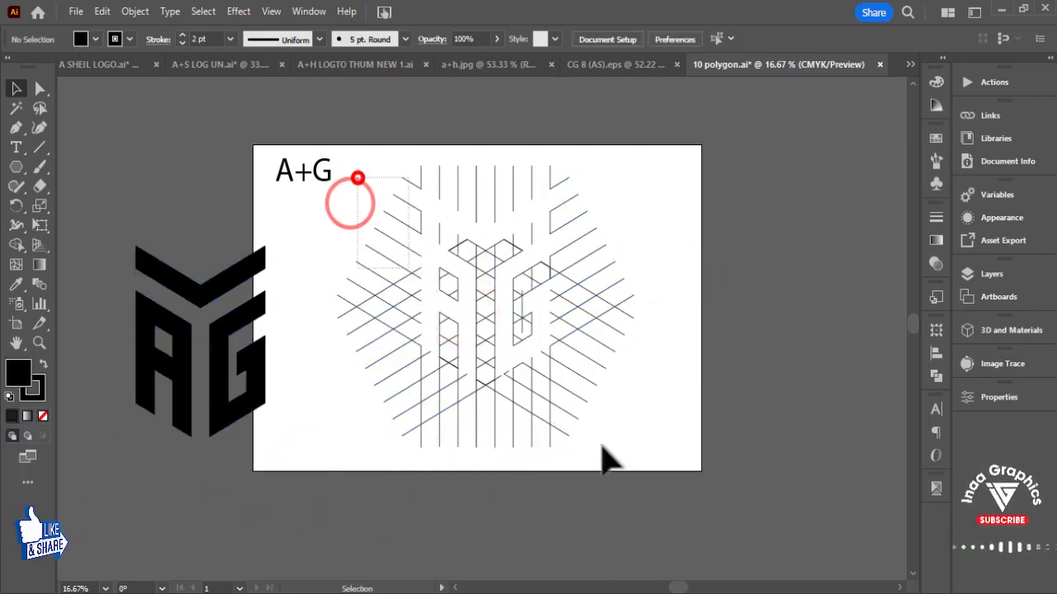
{"action": "key", "text": "Delete"}
Move all the AG logo shapes to the centre of the artboard and zoom in
{"action": "left_click_drag", "start_coordinate": [403, 297], "coordinate": [140, 413]}
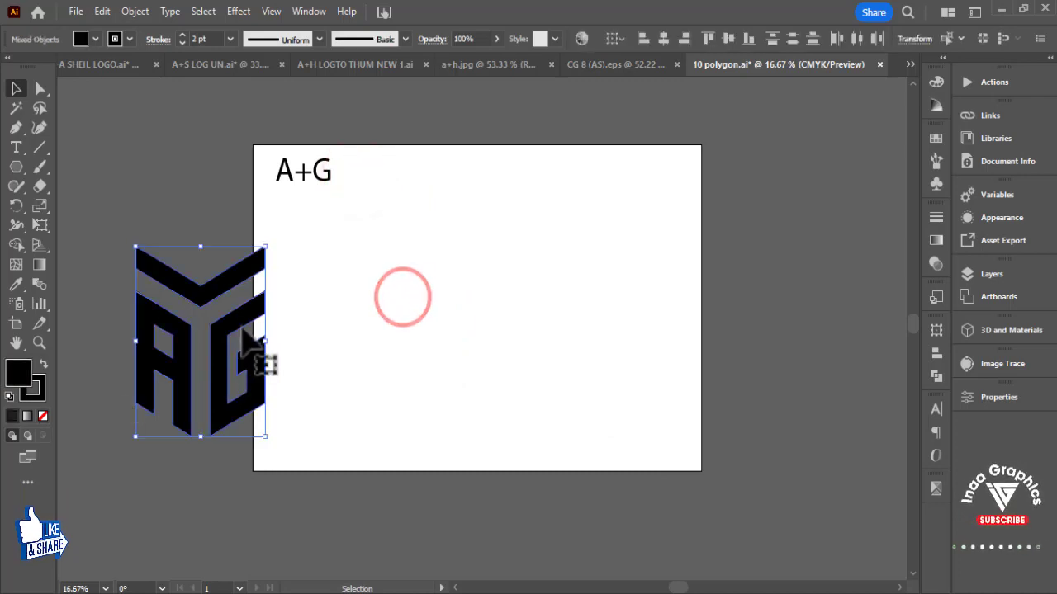
{"action": "left_click_drag", "start_coordinate": [236, 320], "coordinate": [517, 293]}
{"action": "key", "text": "ctrl+equal"}
{"action": "scroll", "coordinate": [577, 314], "scroll_direction": "up", "scroll_amount": 2}
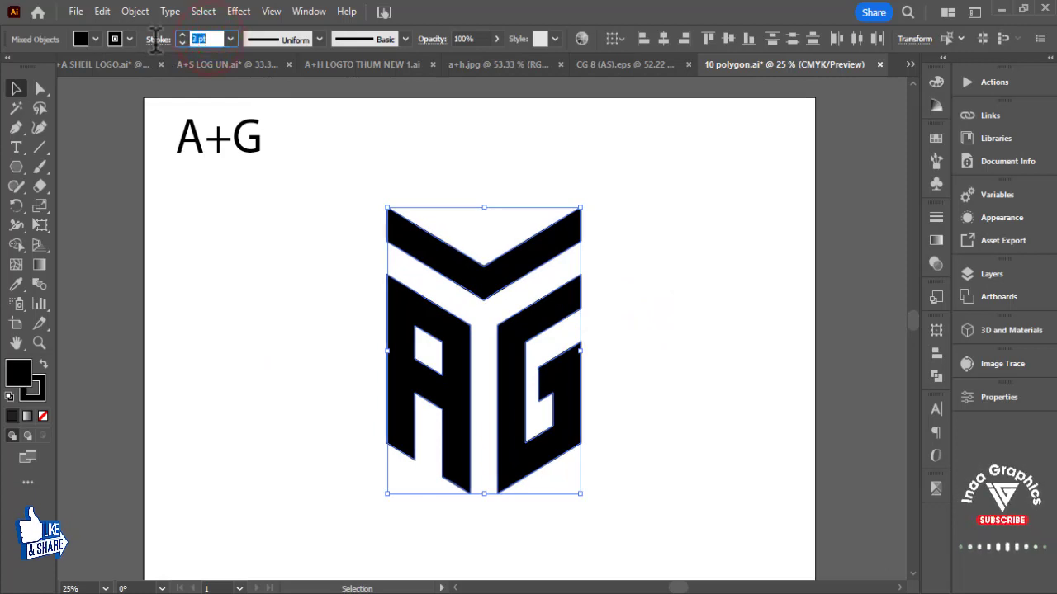
Set the AG logo's stroke weight to 19 pt, then deselect it
{"action": "key", "text": "Up"}
{"action": "key", "text": "Up"}
{"action": "key", "text": "Up"}
{"action": "key", "text": "Up"}
{"action": "key", "text": "Up"}
{"action": "key", "text": "Up"}
{"action": "key", "text": "Up"}
{"action": "key", "text": "Up"}
{"action": "key", "text": "Up"}
{"action": "key", "text": "Up"}
{"action": "key", "text": "Up"}
{"action": "key", "text": "Up"}
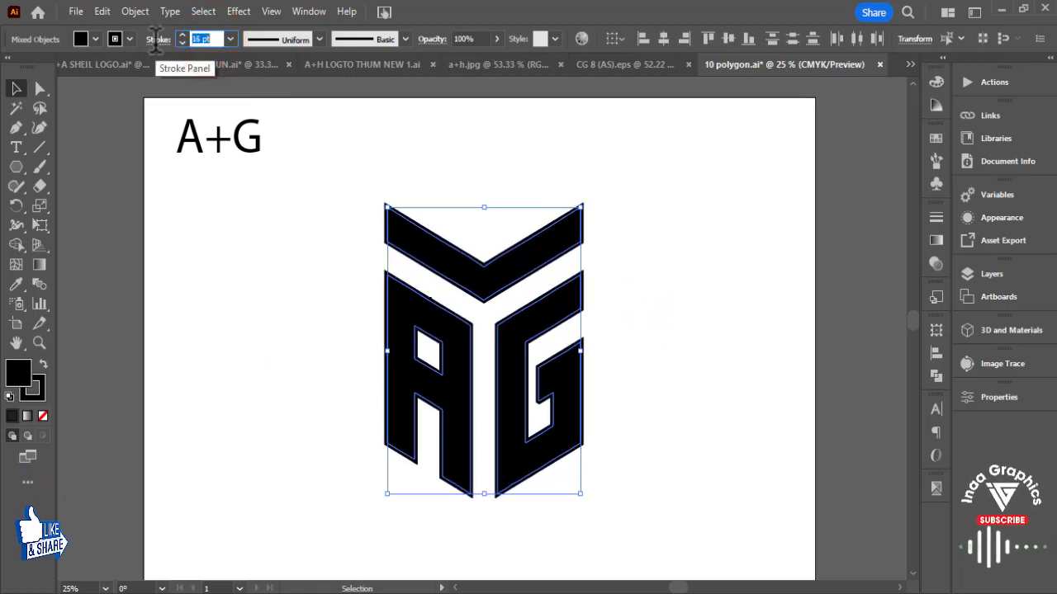
{"action": "key", "text": "Up"}
{"action": "key", "text": "Up"}
{"action": "key", "text": "Up"}
{"action": "key", "text": "Up"}
{"action": "key", "text": "Up"}
{"action": "key", "text": "Up"}
{"action": "key", "text": "Up"}
{"action": "key", "text": "Up"}
{"action": "key", "text": "Up"}
{"action": "key", "text": "Up"}
{"action": "key", "text": "Up"}
{"action": "key", "text": "Up"}
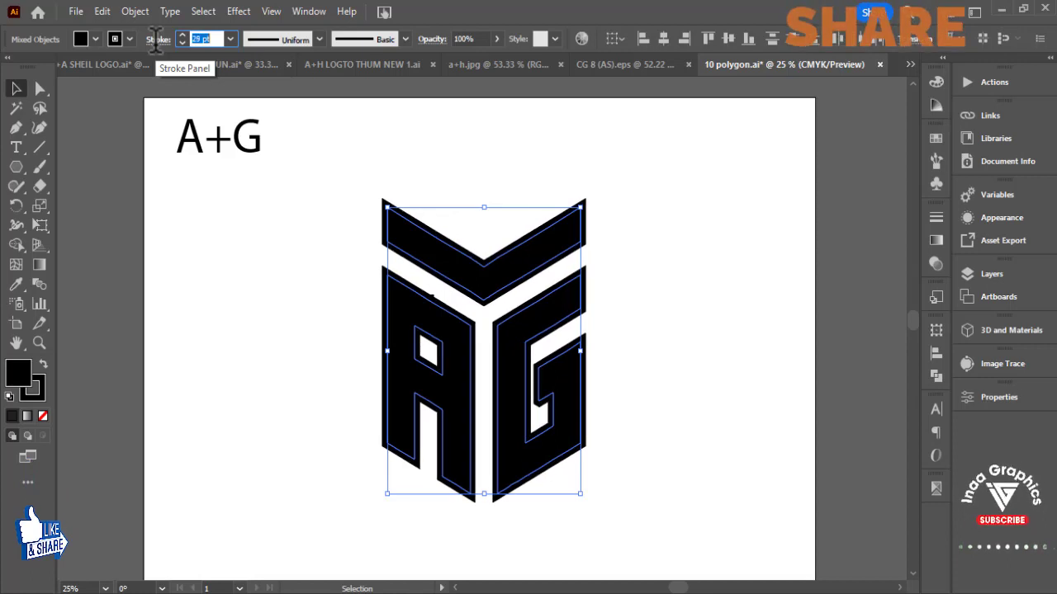
{"action": "key", "text": "Down"}
{"action": "key", "text": "Down"}
{"action": "key", "text": "Down"}
{"action": "key", "text": "Down"}
{"action": "key", "text": "Down"}
{"action": "key", "text": "Down"}
{"action": "key", "text": "Down"}
{"action": "key", "text": "Down"}
{"action": "key", "text": "Down"}
{"action": "key", "text": "Down"}
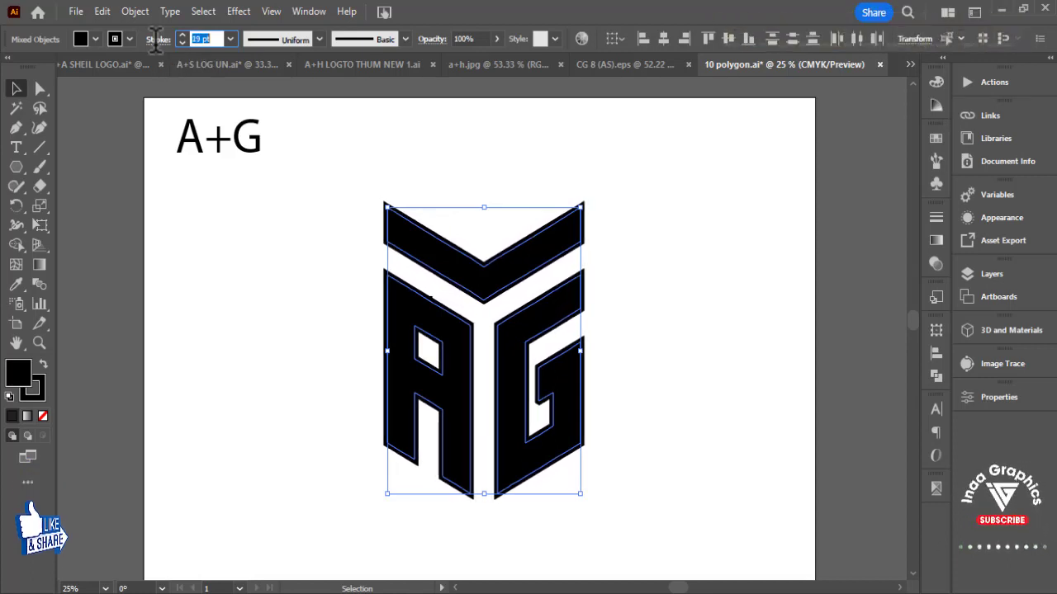
{"action": "left_click", "coordinate": [669, 301]}
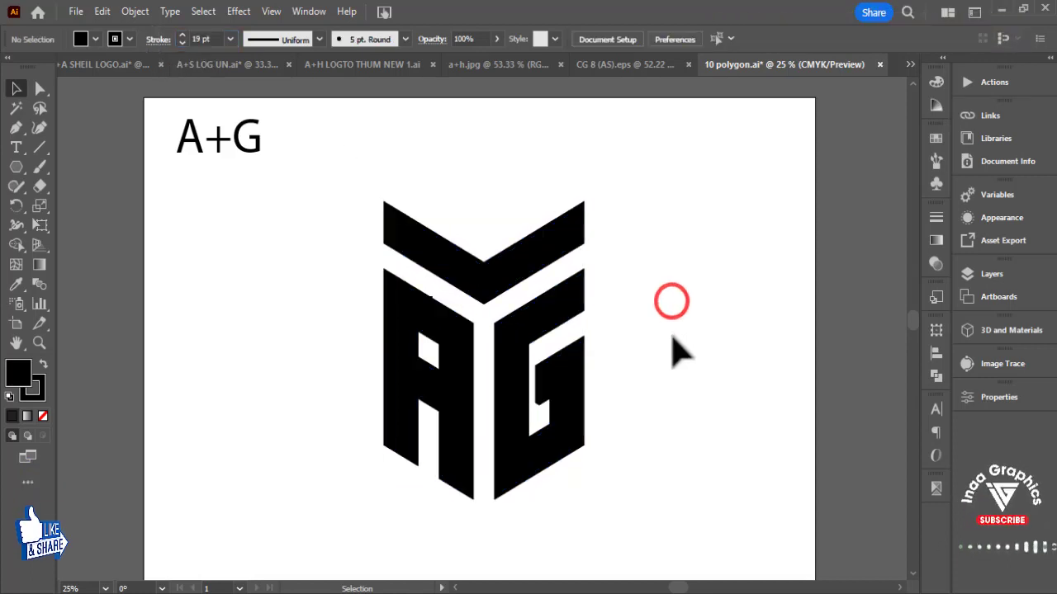
{"action": "mouse_move", "coordinate": [672, 335]}
{"action": "left_mouse_down"}
{"action": "mouse_move", "coordinate": [743, 383]}
{"action": "mouse_move", "coordinate": [755, 363]}
{"action": "left_mouse_up"}
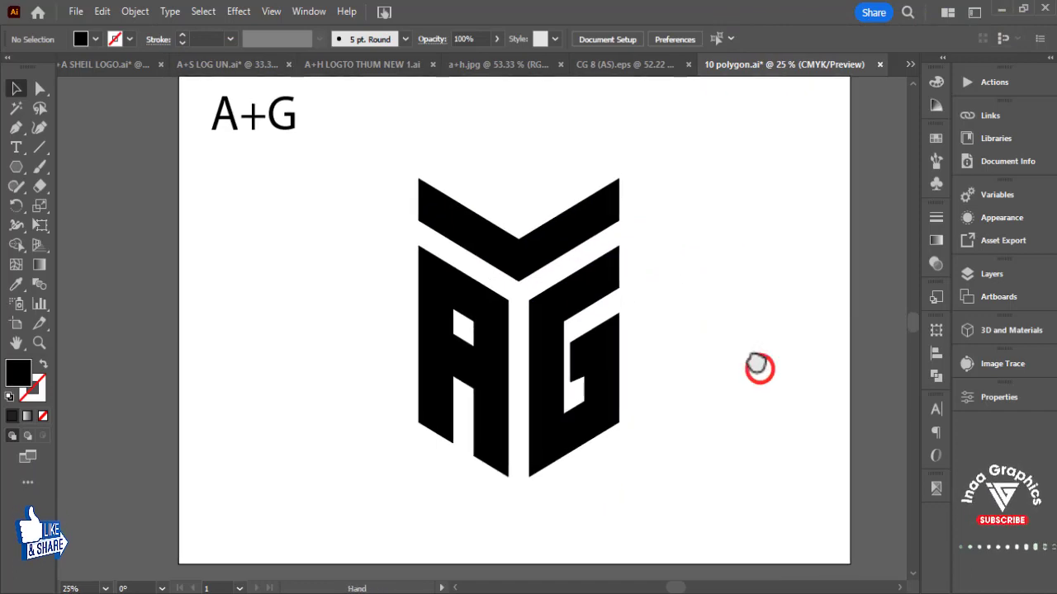
{"action": "left_click_drag", "start_coordinate": [730, 243], "coordinate": [349, 394]}
{"action": "left_click", "coordinate": [710, 355]}
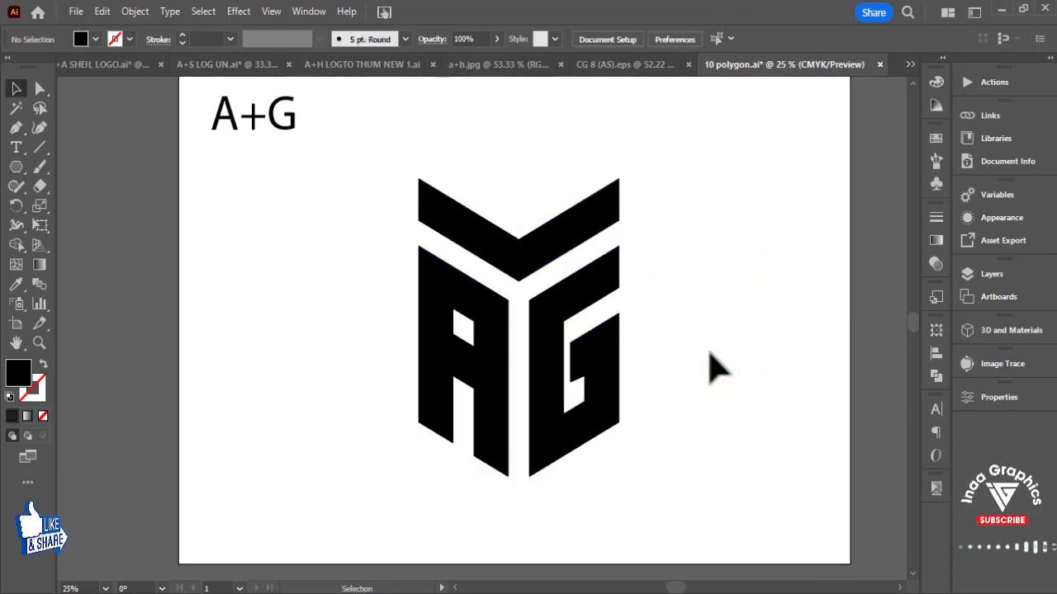
{"action": "left_click", "coordinate": [696, 321]}
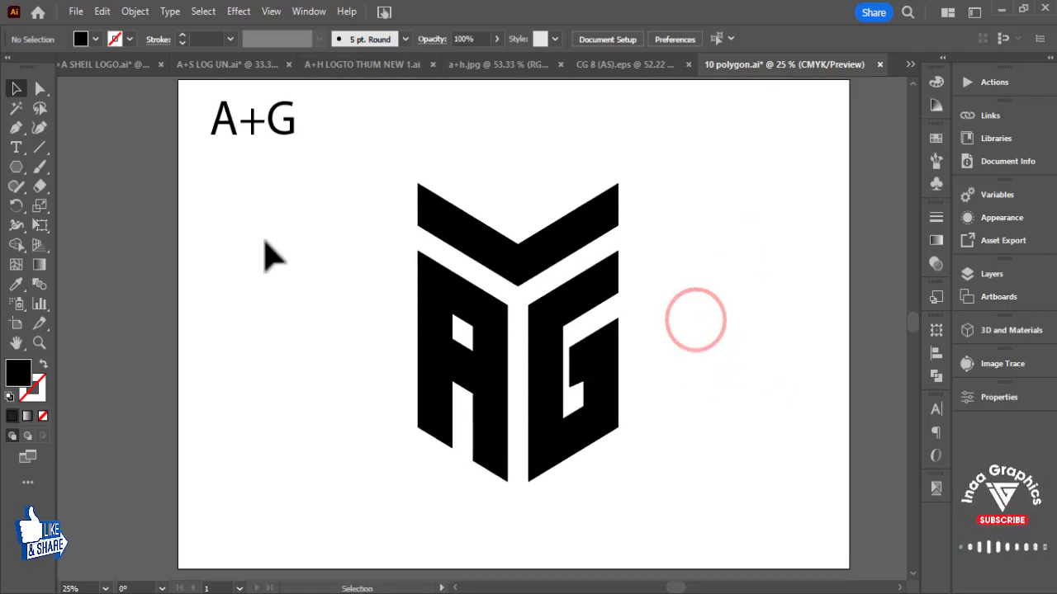
{"action": "left_click", "coordinate": [248, 255]}
Draw a black rectangle aligned left and top, stretched to cover the whole artboard
{"action": "left_click", "coordinate": [58, 167]}
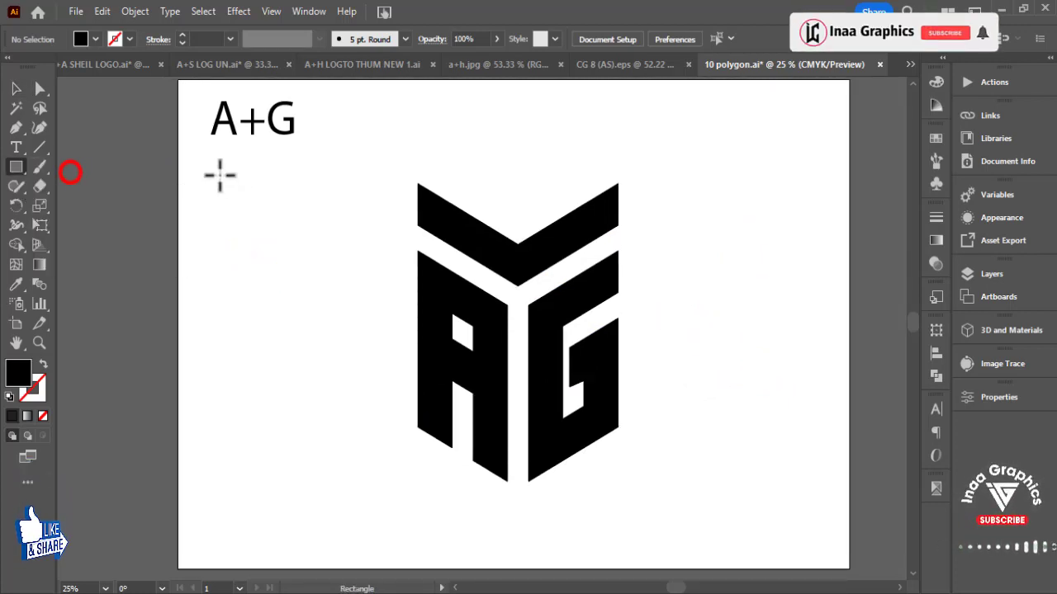
{"action": "left_click_drag", "start_coordinate": [218, 175], "coordinate": [684, 493]}
{"action": "left_click", "coordinate": [16, 89]}
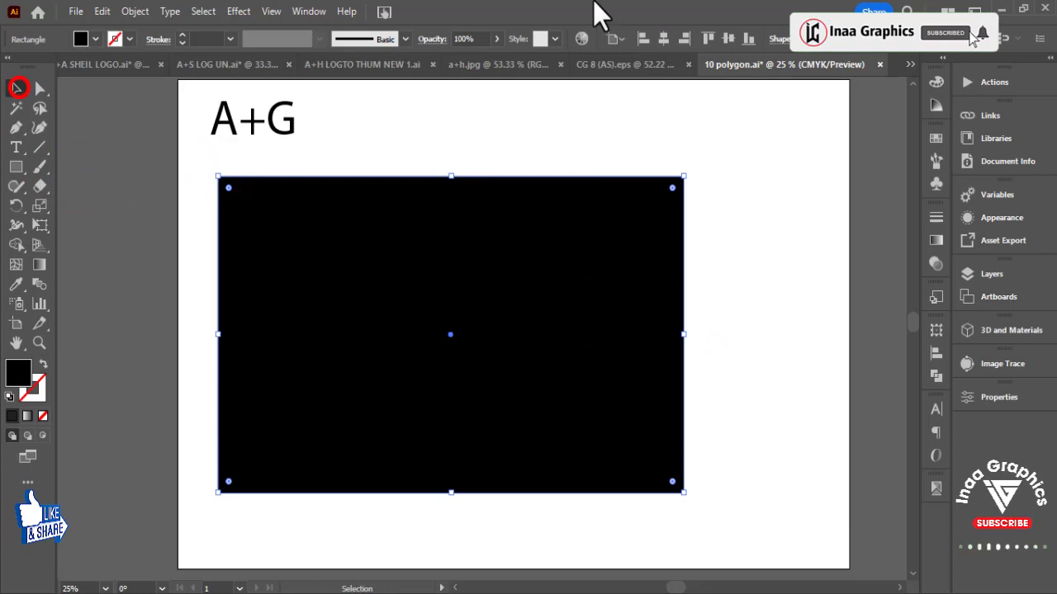
{"action": "left_click", "coordinate": [642, 39]}
{"action": "left_click", "coordinate": [706, 39]}
{"action": "left_click_drag", "start_coordinate": [643, 395], "coordinate": [852, 572]}
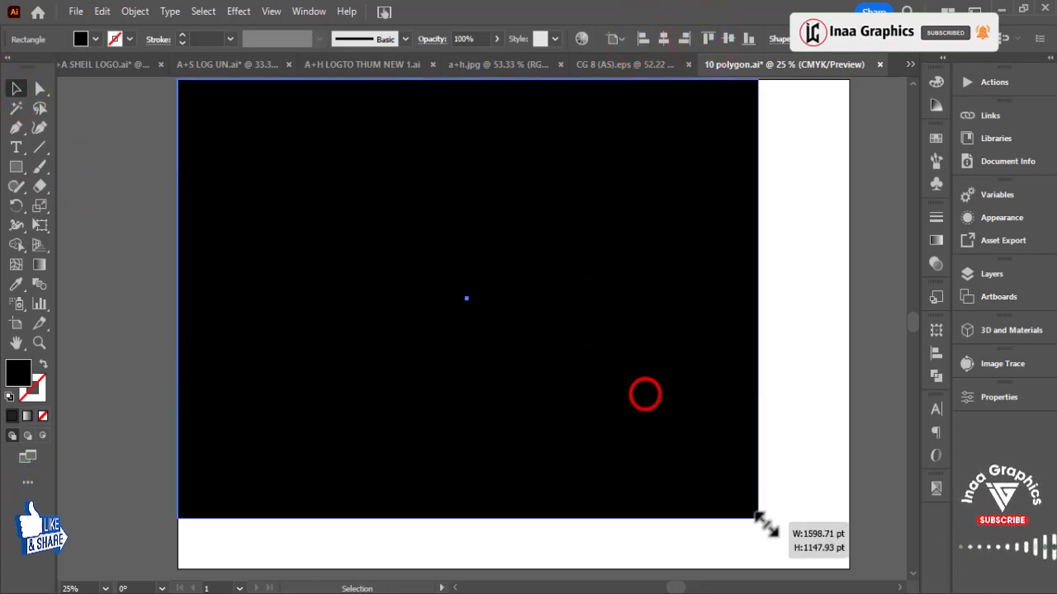
Send the black rectangle to the back behind the logo, and switch to Outline view
{"action": "left_click", "coordinate": [881, 452]}
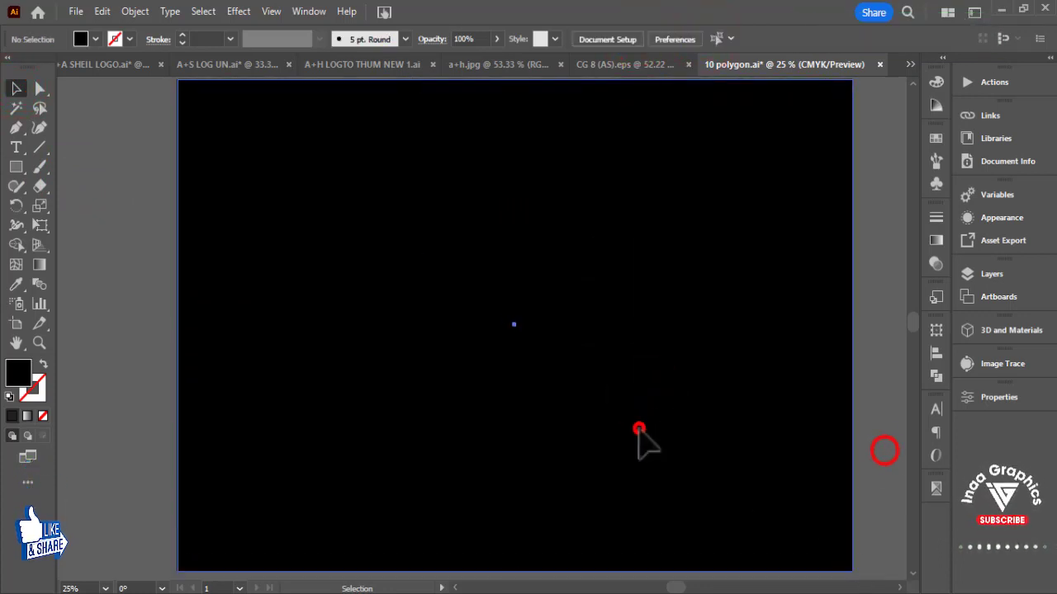
{"action": "right_click", "coordinate": [641, 438]}
{"action": "left_click", "coordinate": [846, 564]}
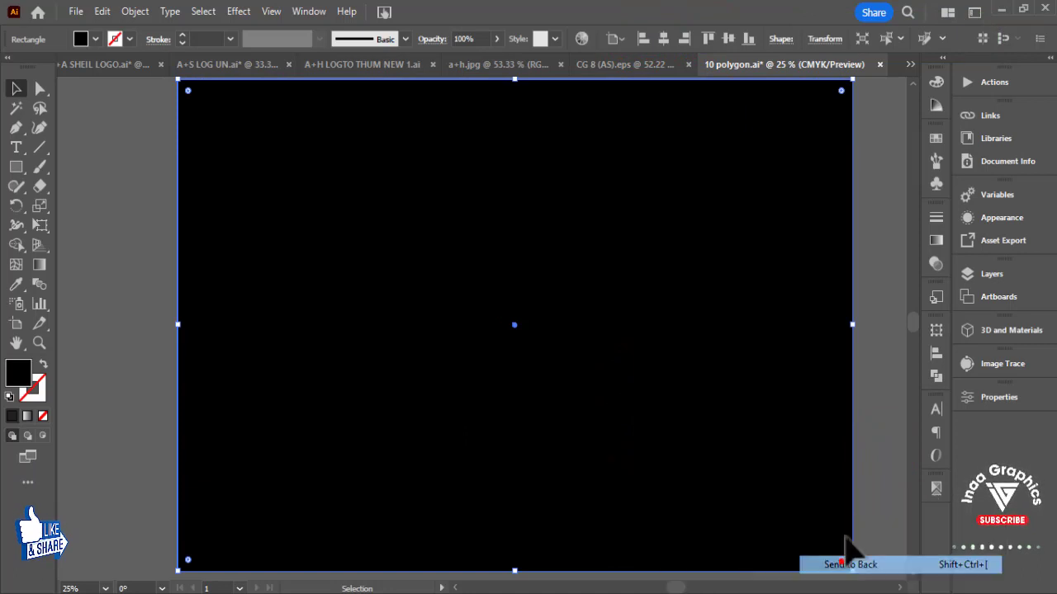
{"action": "left_click", "coordinate": [869, 456]}
{"action": "left_click", "coordinate": [694, 385]}
{"action": "left_click", "coordinate": [518, 312]}
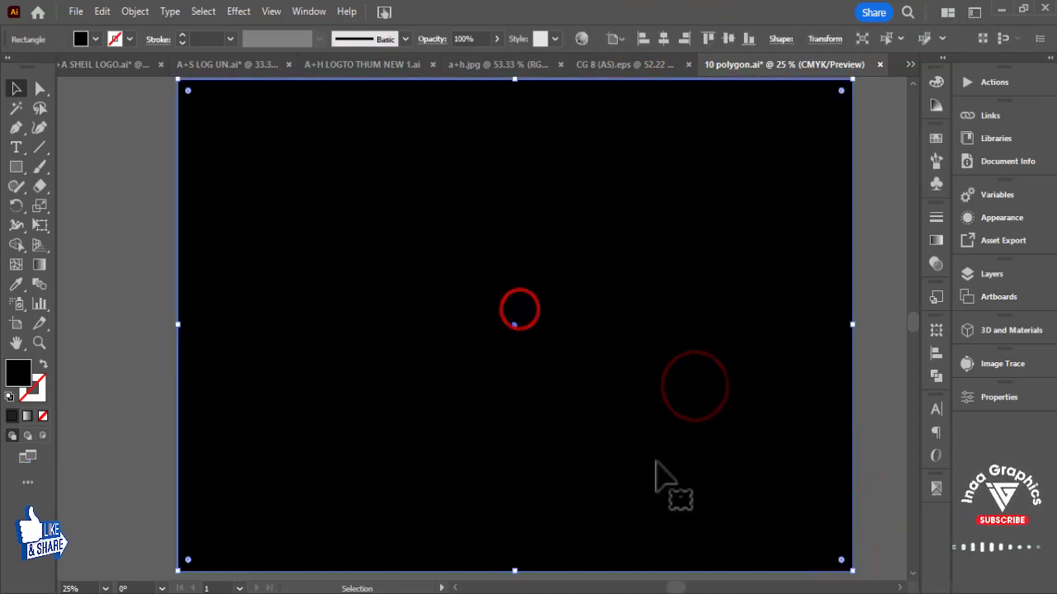
{"action": "key", "text": "ctrl+y"}
{"action": "left_click", "coordinate": [543, 278]}
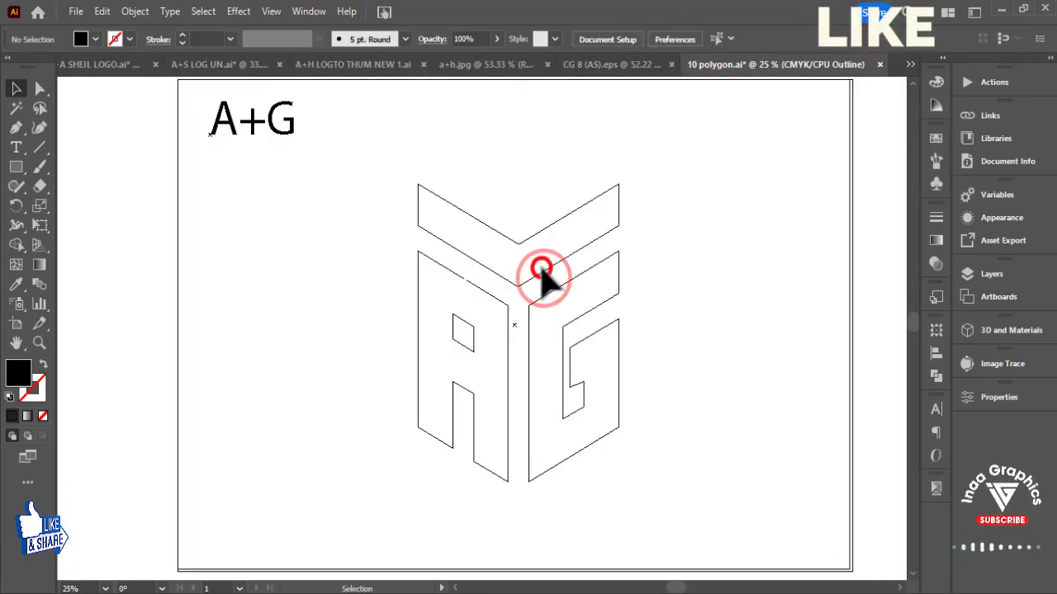
Select the logo pieces, return to Preview, and fill the AG logo with white
{"action": "key", "text": "a"}
{"action": "key", "text": "ctrl+a"}
{"action": "key", "text": "ctrl+y"}
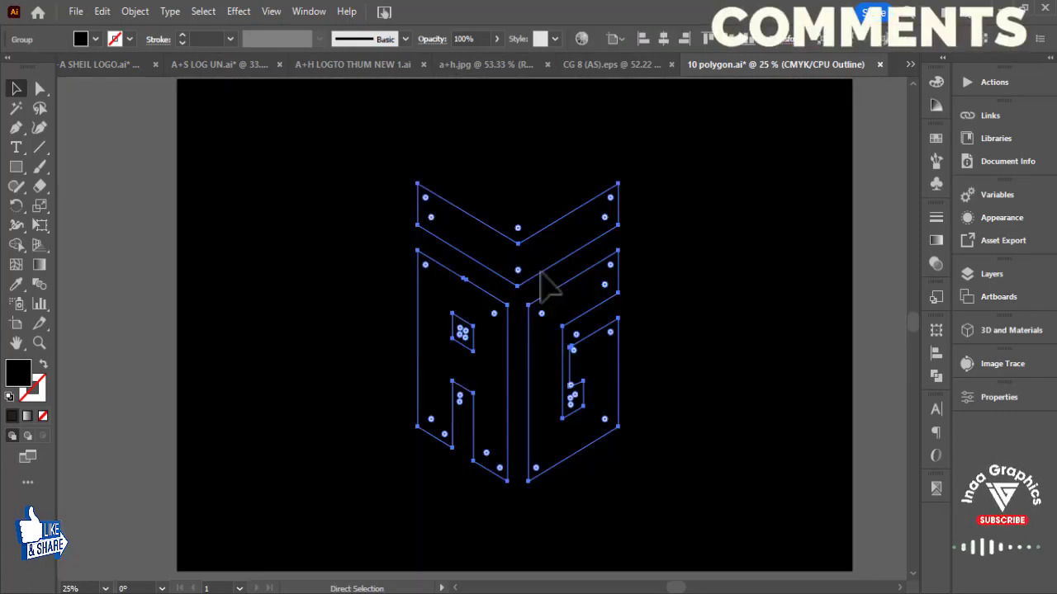
{"action": "key", "text": "v"}
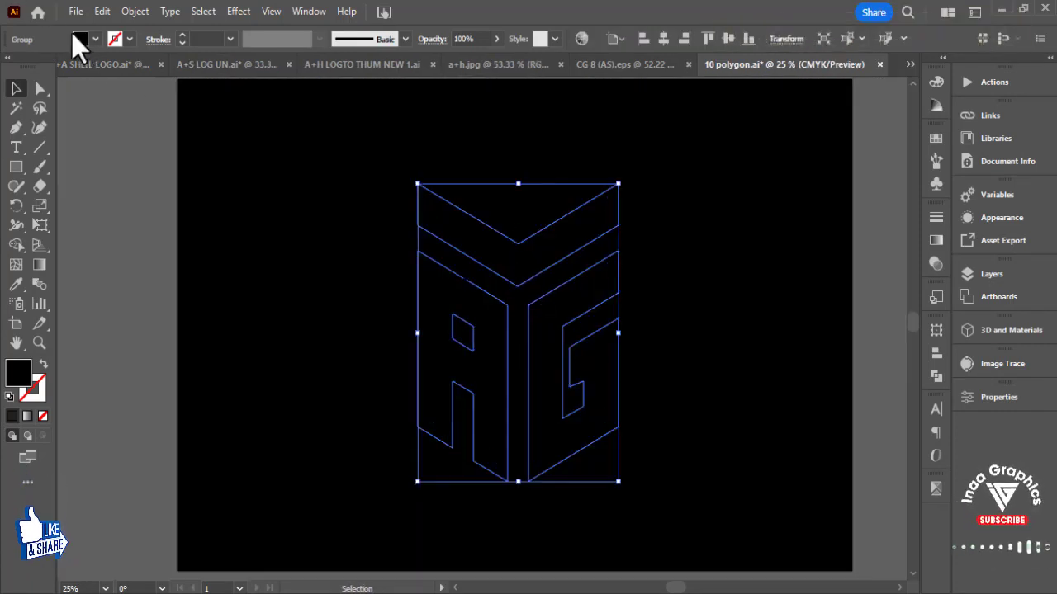
{"action": "left_click", "coordinate": [94, 38]}
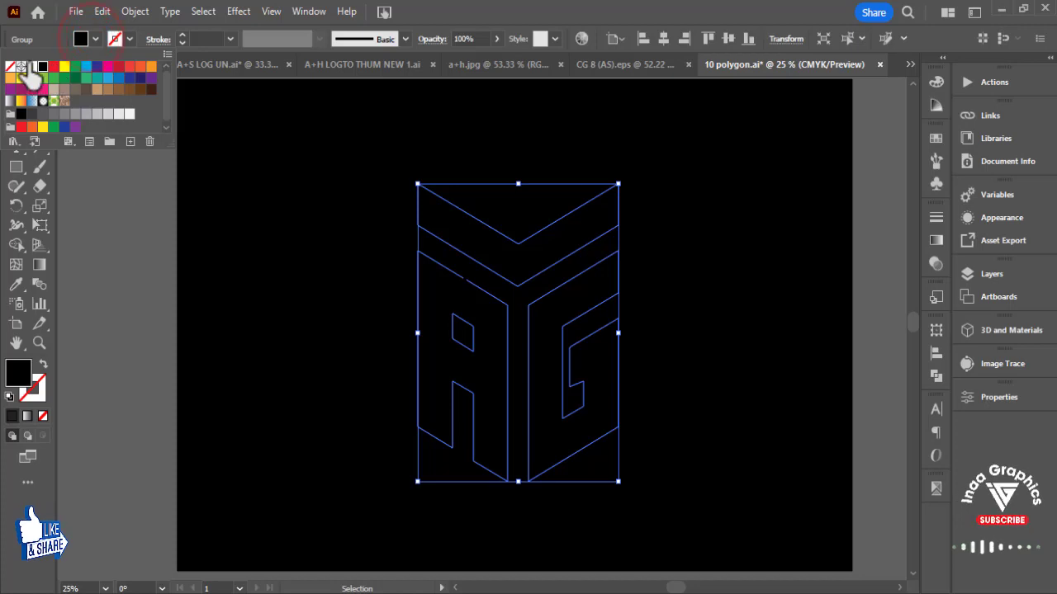
{"action": "left_click", "coordinate": [32, 67]}
{"action": "left_click", "coordinate": [146, 281]}
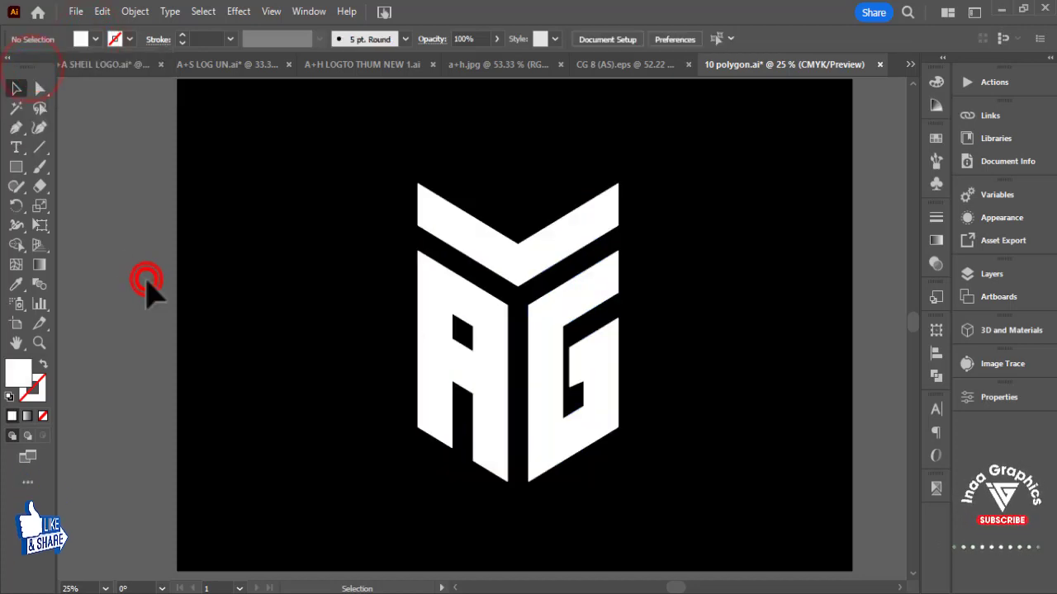
{"action": "left_click_drag", "start_coordinate": [270, 224], "coordinate": [267, 298]}
Fill the A+G label text with white from the swatches, then zoom out and back in
{"action": "left_click", "coordinate": [228, 192]}
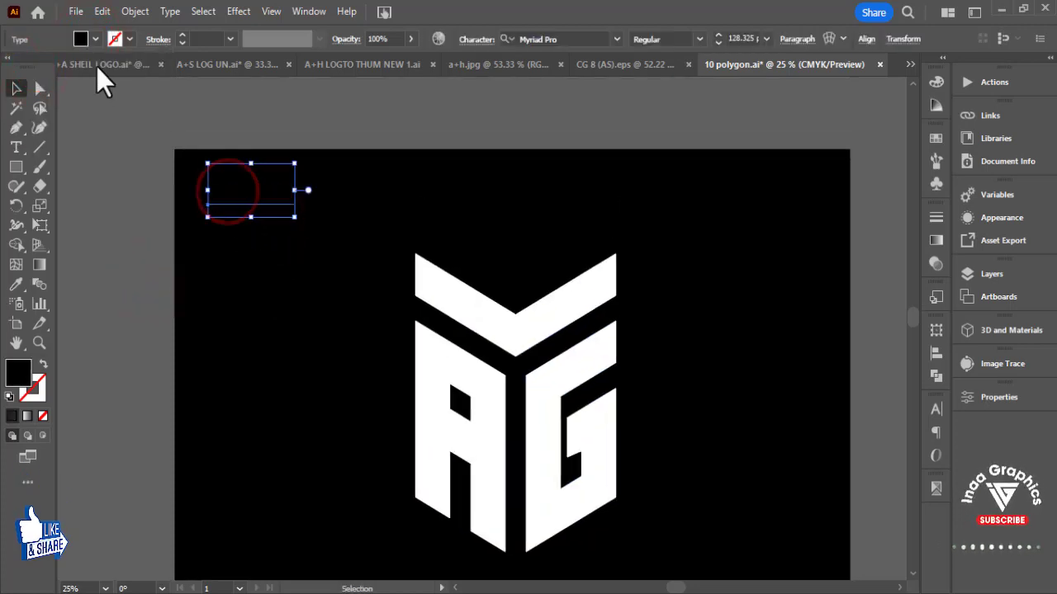
{"action": "left_click", "coordinate": [94, 39]}
{"action": "left_click", "coordinate": [32, 67]}
{"action": "left_click", "coordinate": [80, 183]}
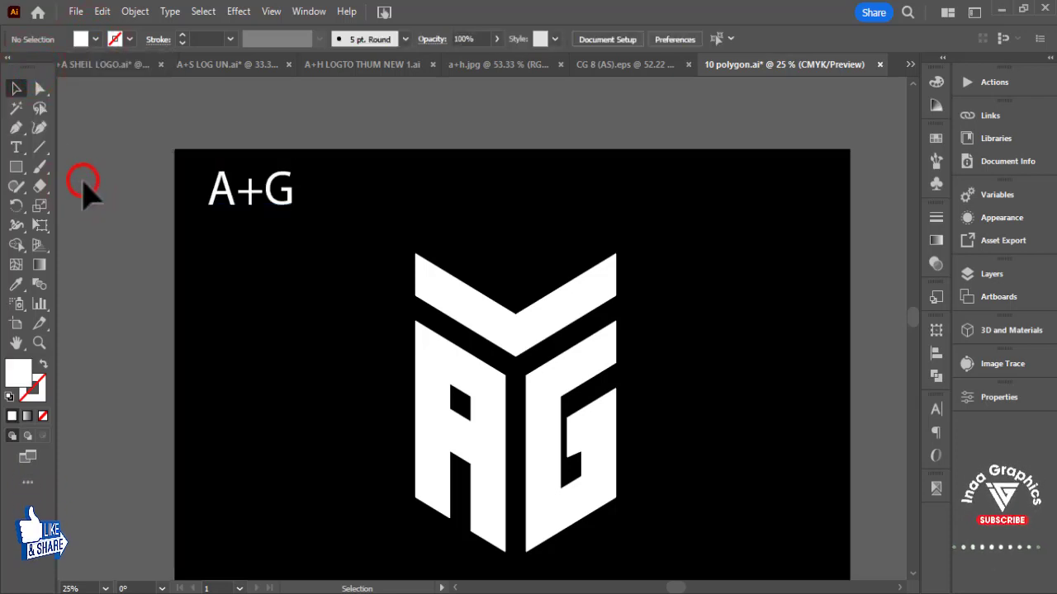
{"action": "key", "text": "ctrl+minus"}
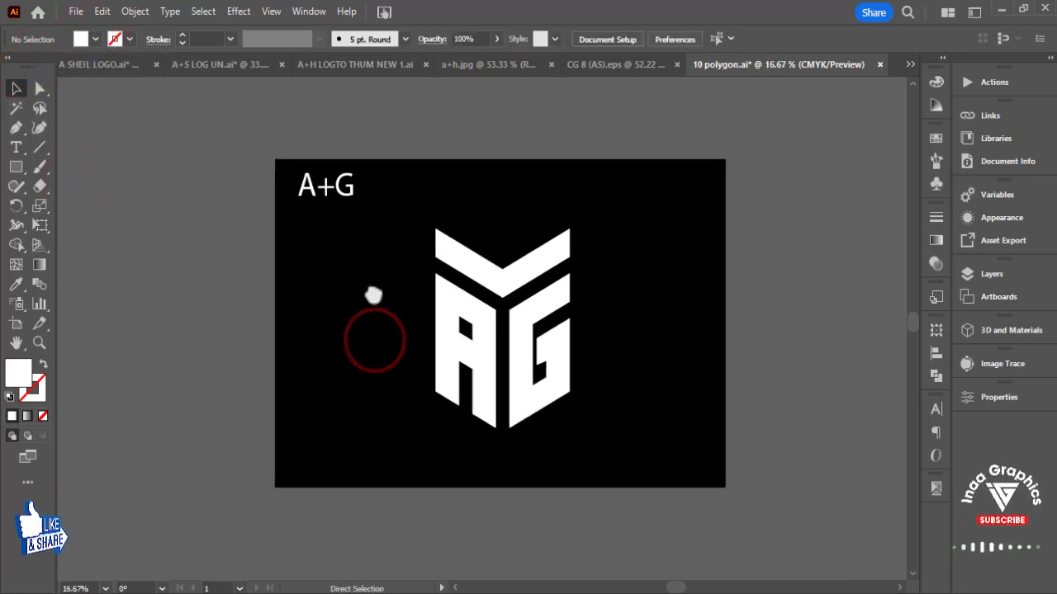
{"action": "key", "text": "ctrl+plus"}
{"action": "left_click", "coordinate": [487, 356]}
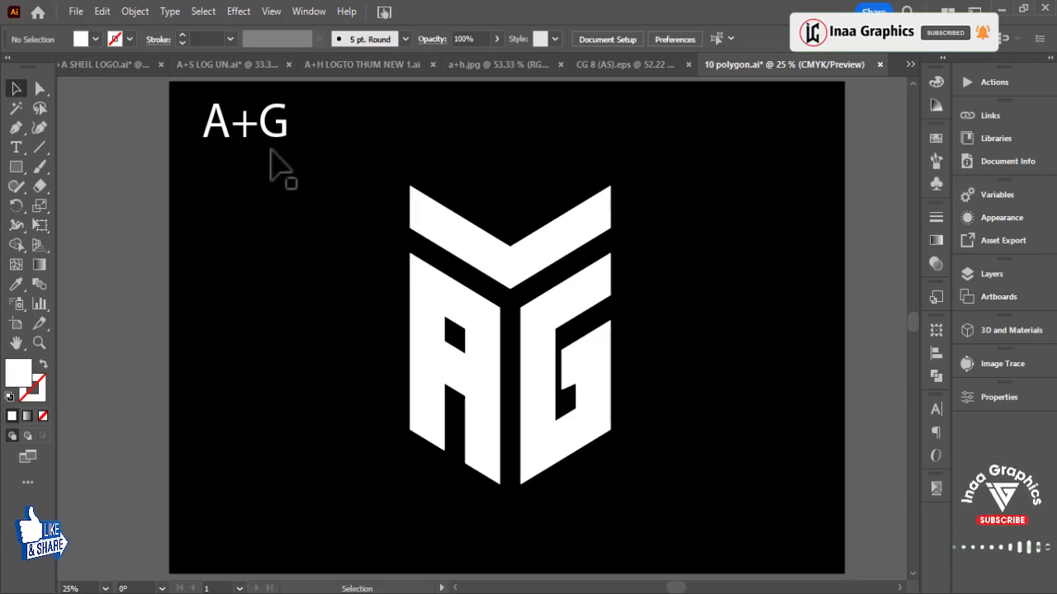
Drag the white A+G text from the top-left to sit centred under the monogram
{"action": "left_click_drag", "start_coordinate": [270, 134], "coordinate": [537, 537]}
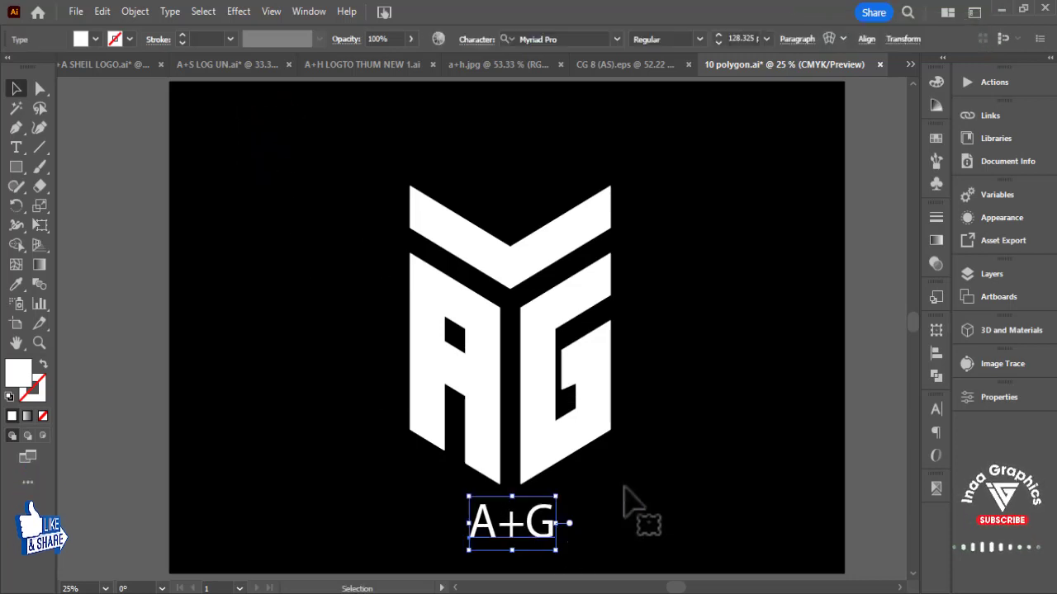